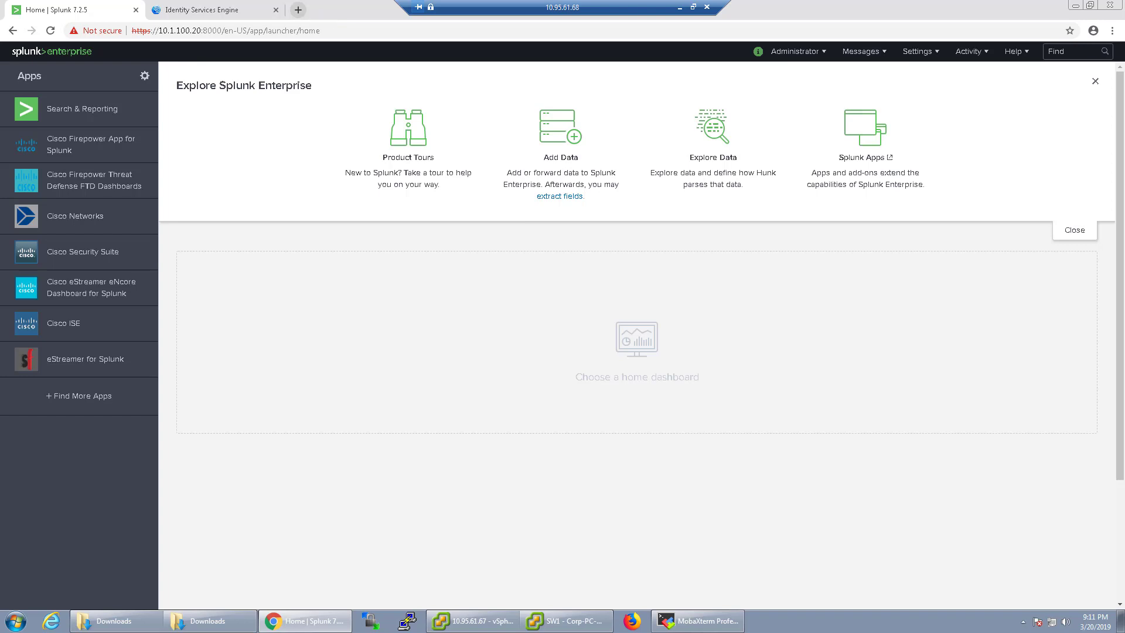
# - Open Manage Apps and highlight the Splunk Add-on for Cisco ISE and Cisco ISE app entries
pyautogui.click(144, 77)
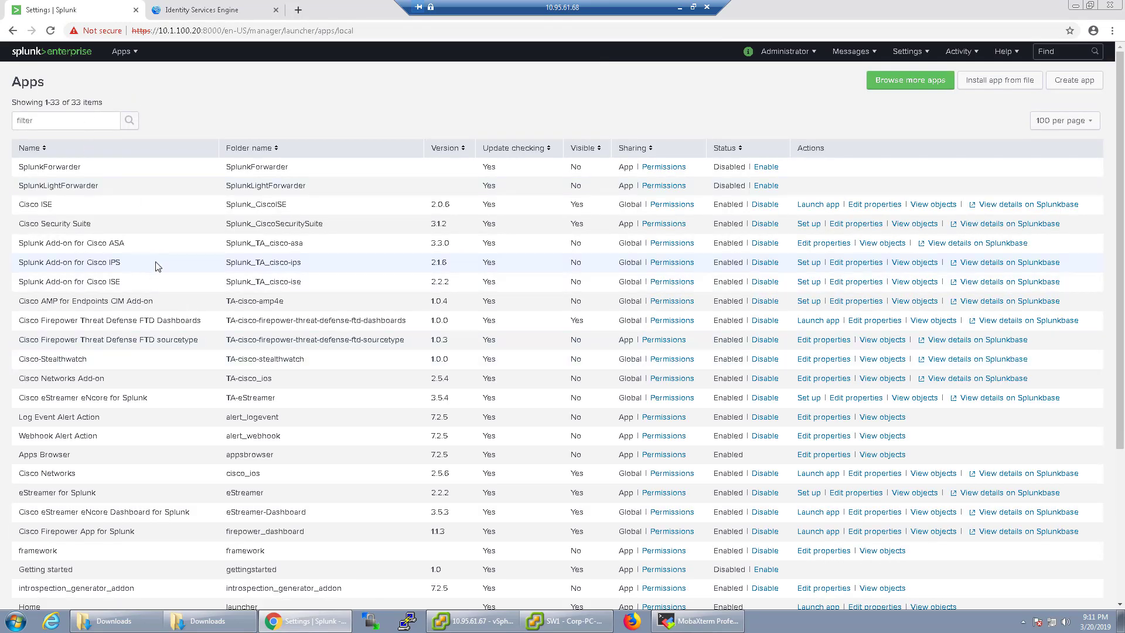
pyautogui.moveTo(327, 285); pyautogui.dragTo(22, 285)
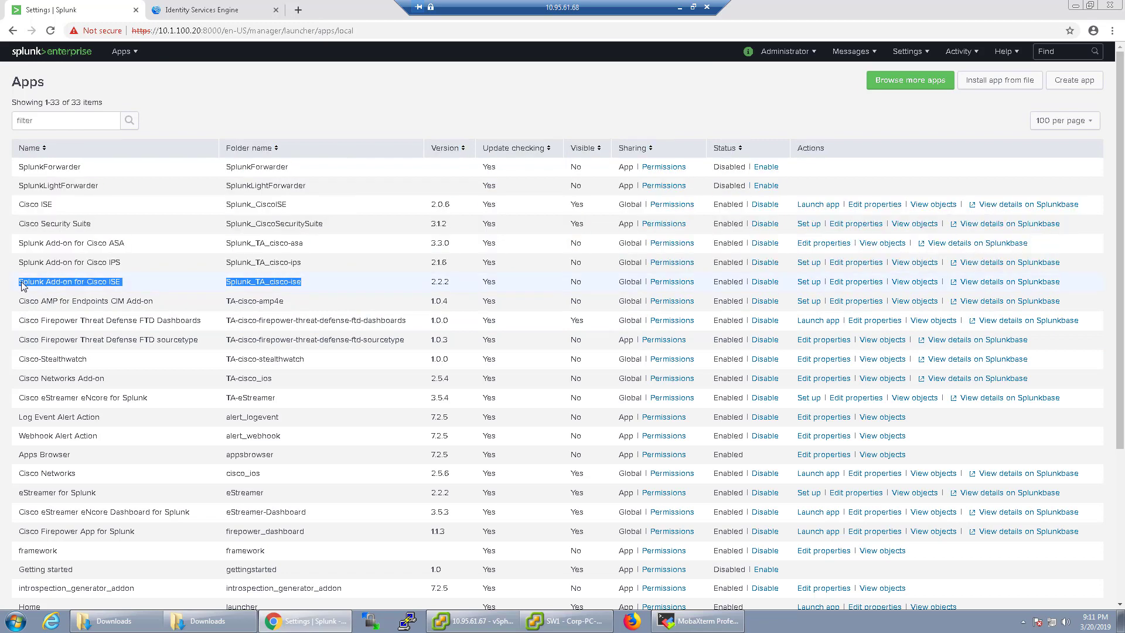
pyautogui.moveTo(344, 208); pyautogui.dragTo(26, 207)
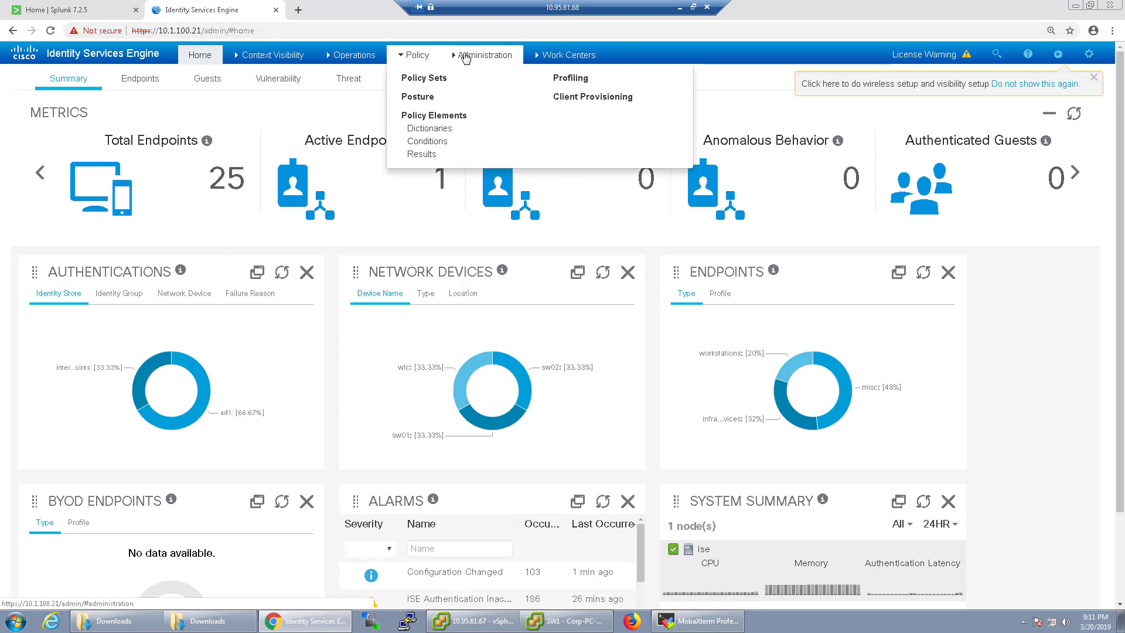
# - Go to Administration > System > Logging and show the Remote Logging Targets list
pyautogui.moveTo(472, 56)
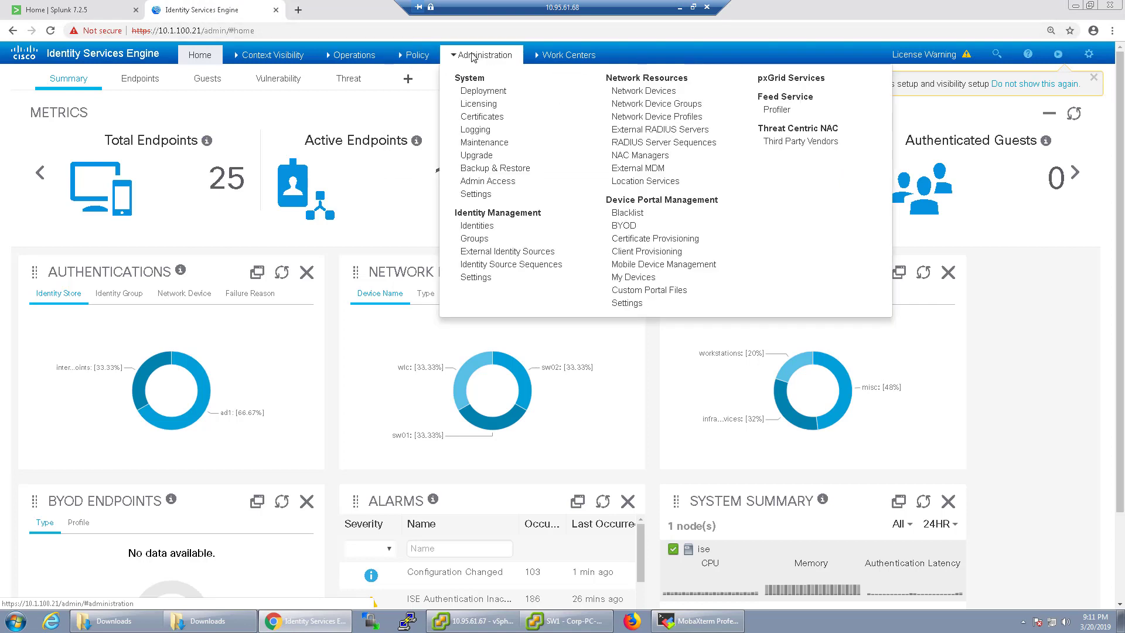
pyautogui.click(475, 129)
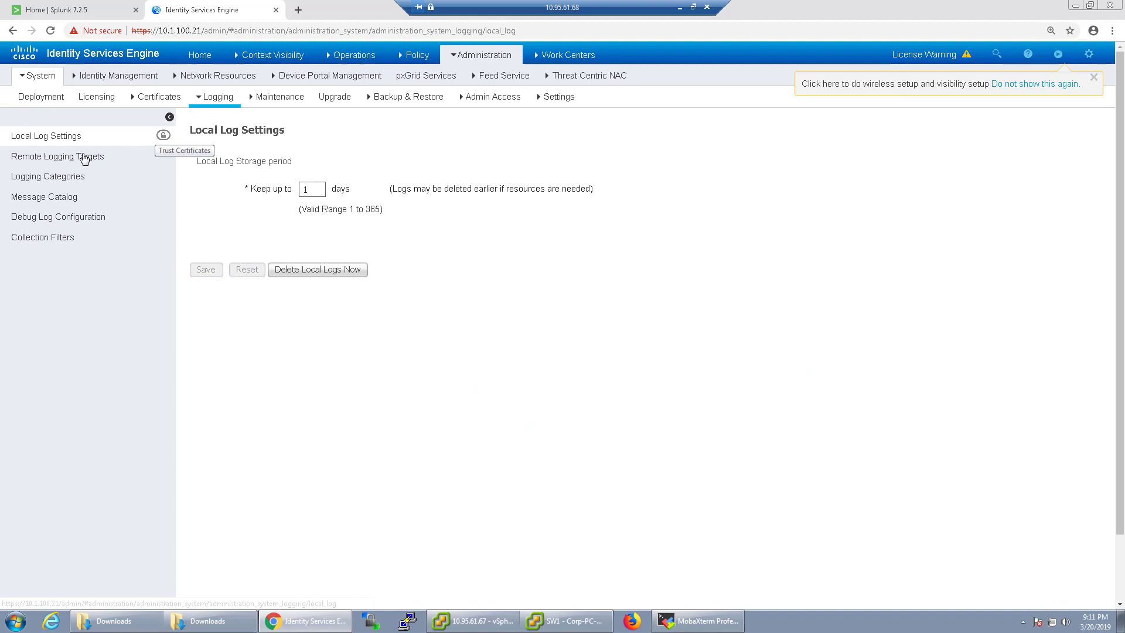
pyautogui.click(73, 157)
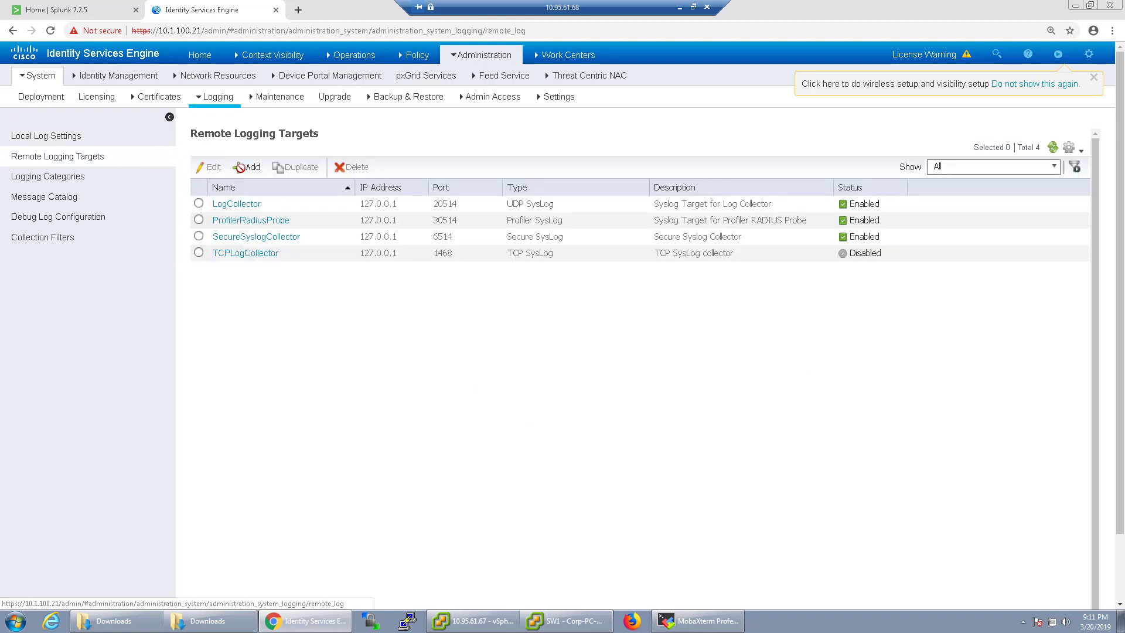
# - Add a UDP SysLog logging target named Splunk with host 10.1.100.20
pyautogui.click(247, 167)
pyautogui.click(355, 168)
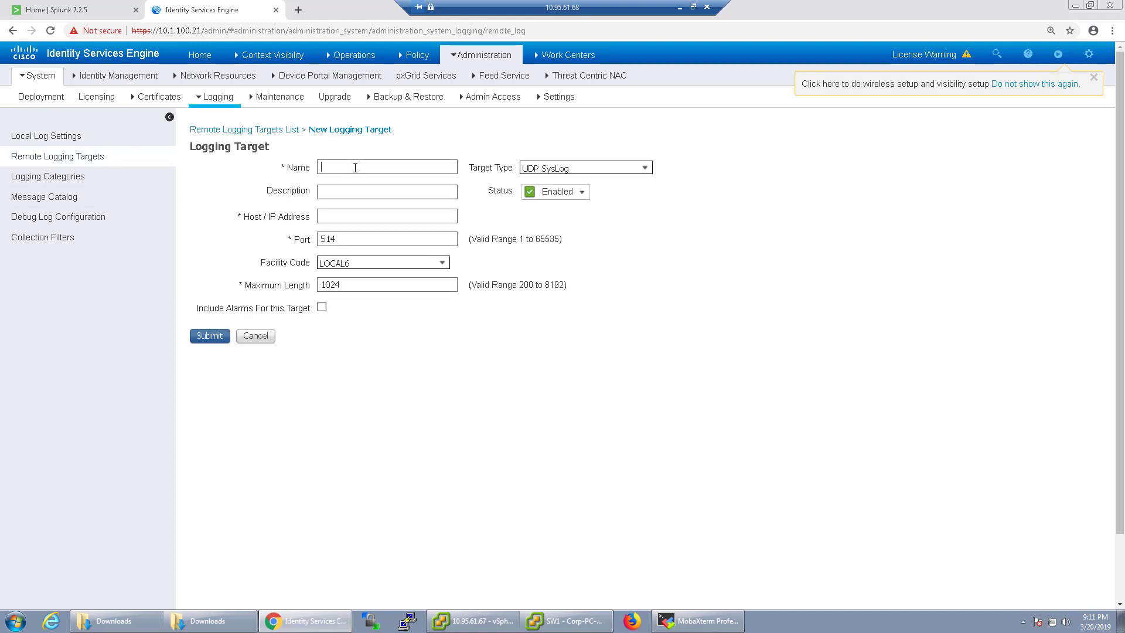
pyautogui.click(645, 170)
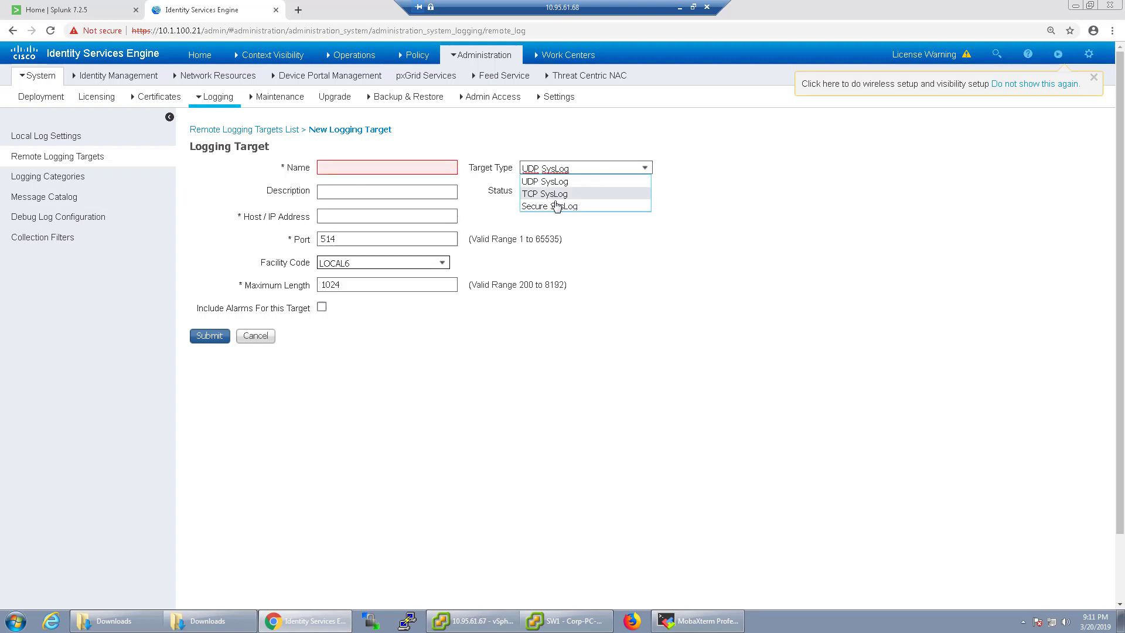
pyautogui.click(362, 168)
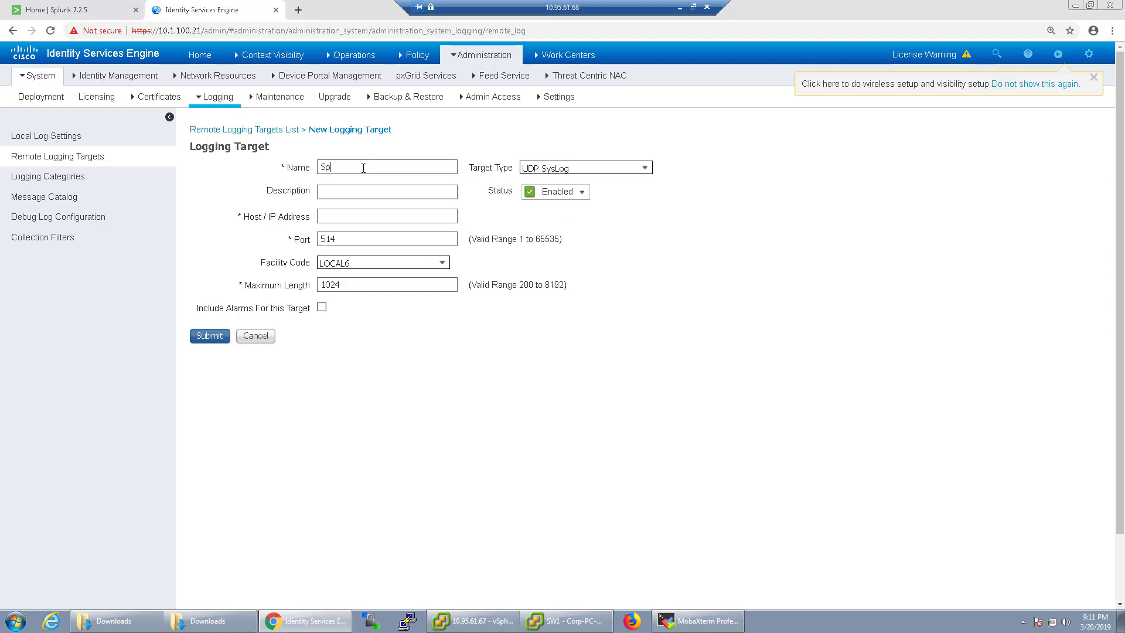
pyautogui.write('Splunk')
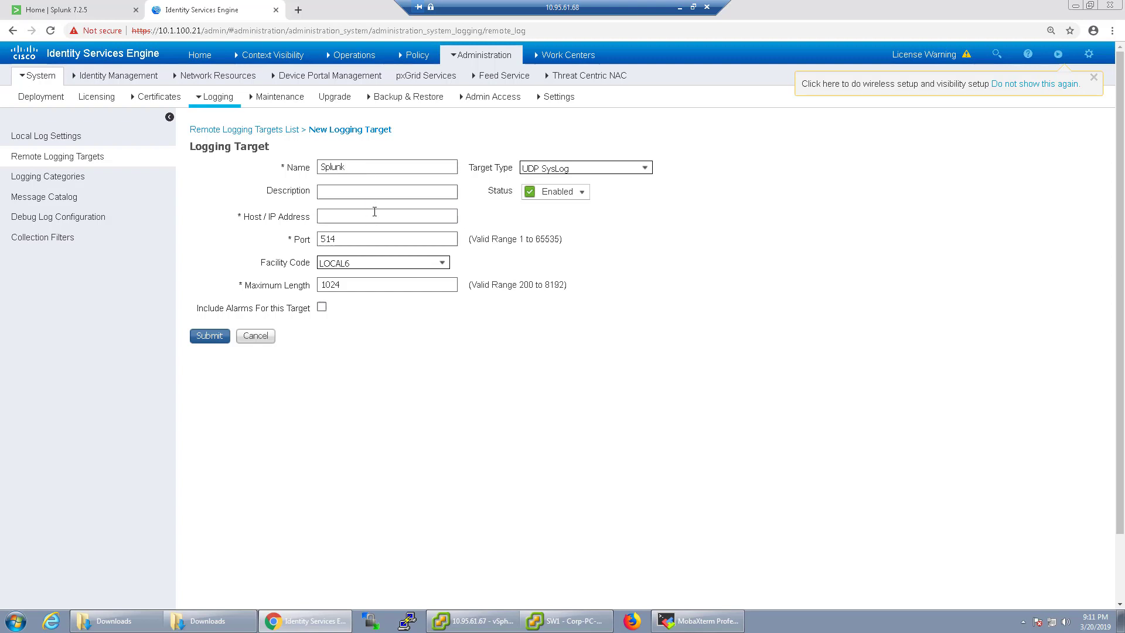
pyautogui.write('10.1.100.2')
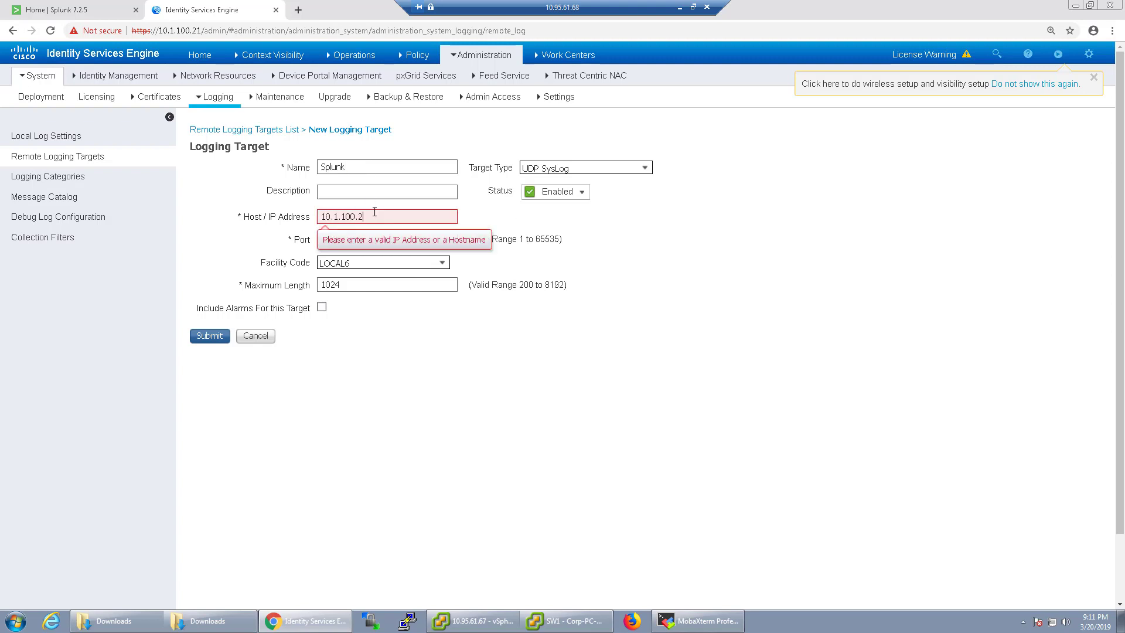
pyautogui.write('0')
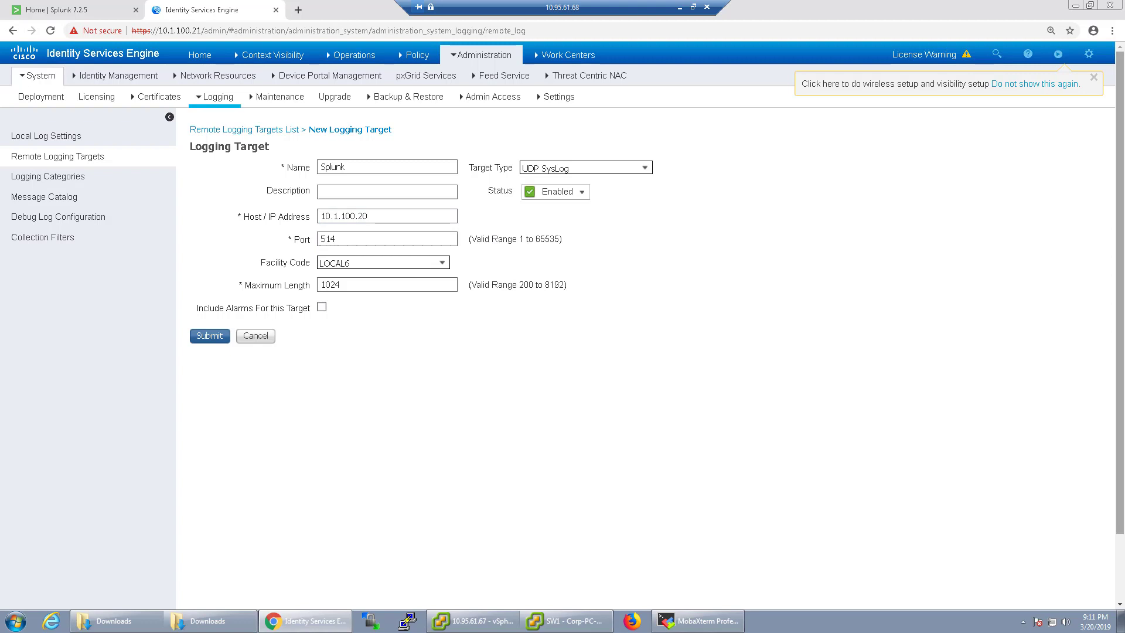
# - Keep port 514, set maximum length to 8192, and save despite the unsecure-connection warning
pyautogui.doubleClick(365, 286)
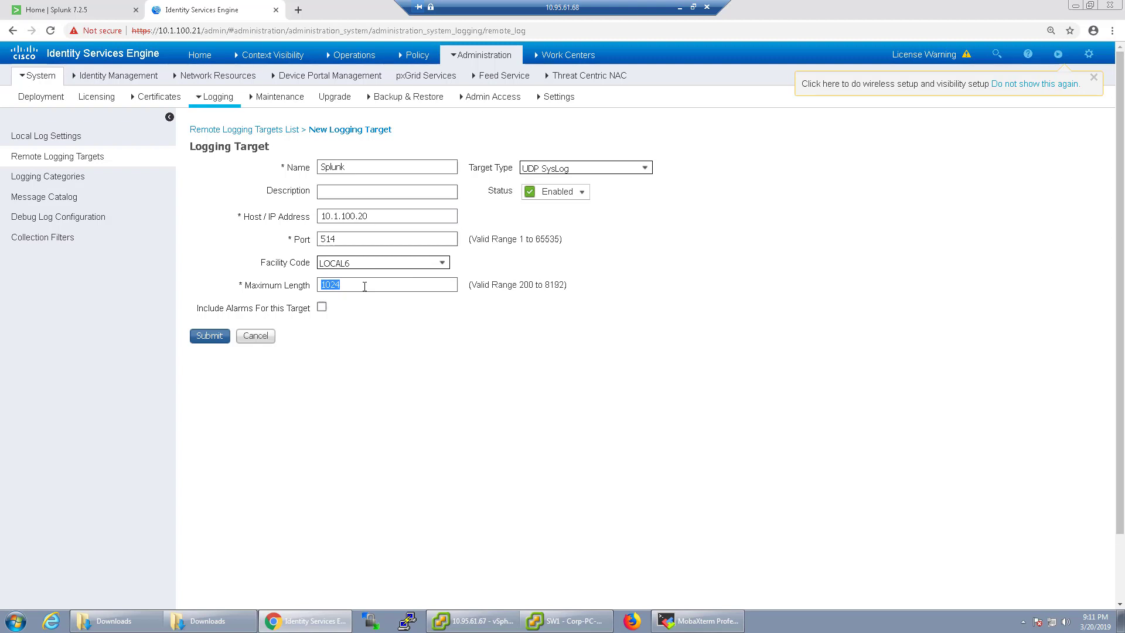
pyautogui.click(364, 244)
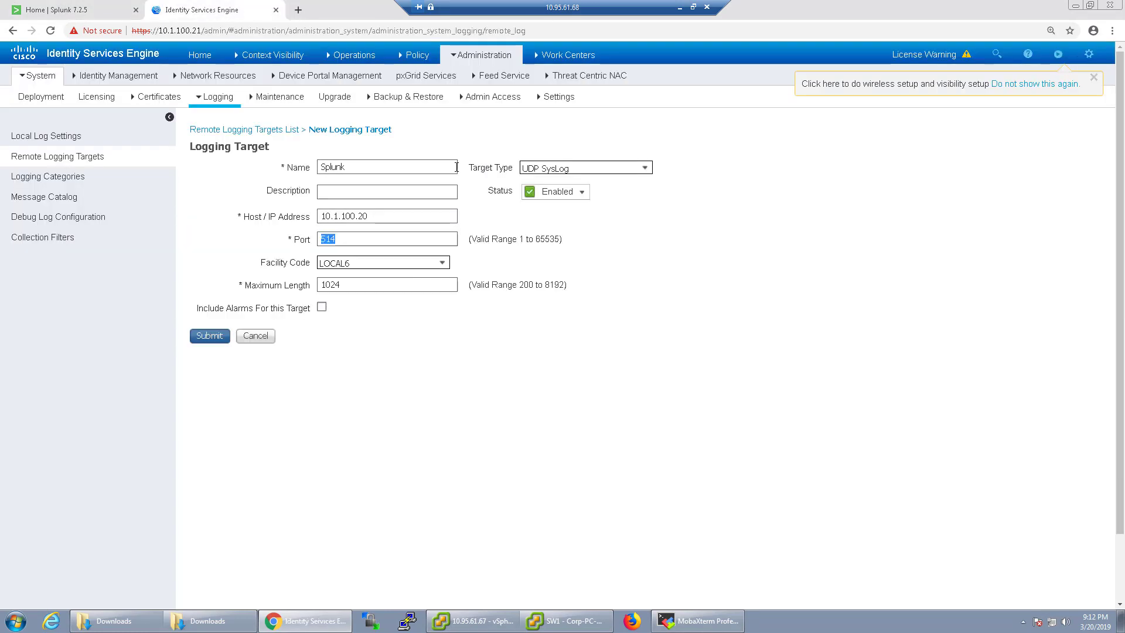
pyautogui.doubleClick(378, 284)
pyautogui.write('819')
pyautogui.moveTo(546, 285); pyautogui.dragTo(567, 285)
pyautogui.click(210, 336)
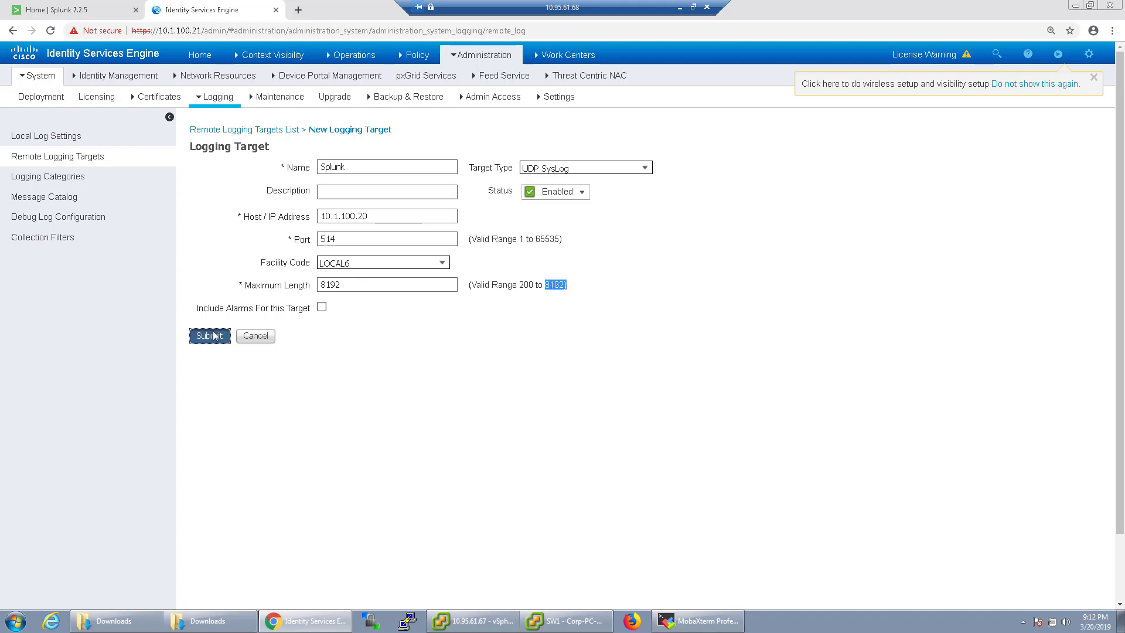
pyautogui.click(771, 150)
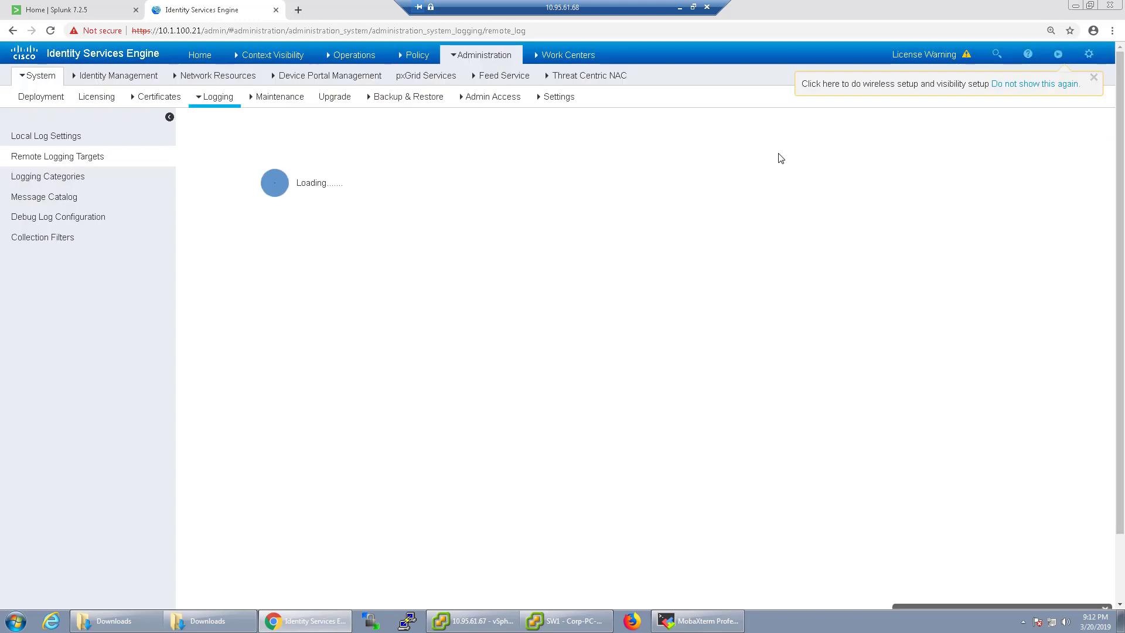
# - Show the Logging Categories list with each category's targets
pyautogui.click(36, 179)
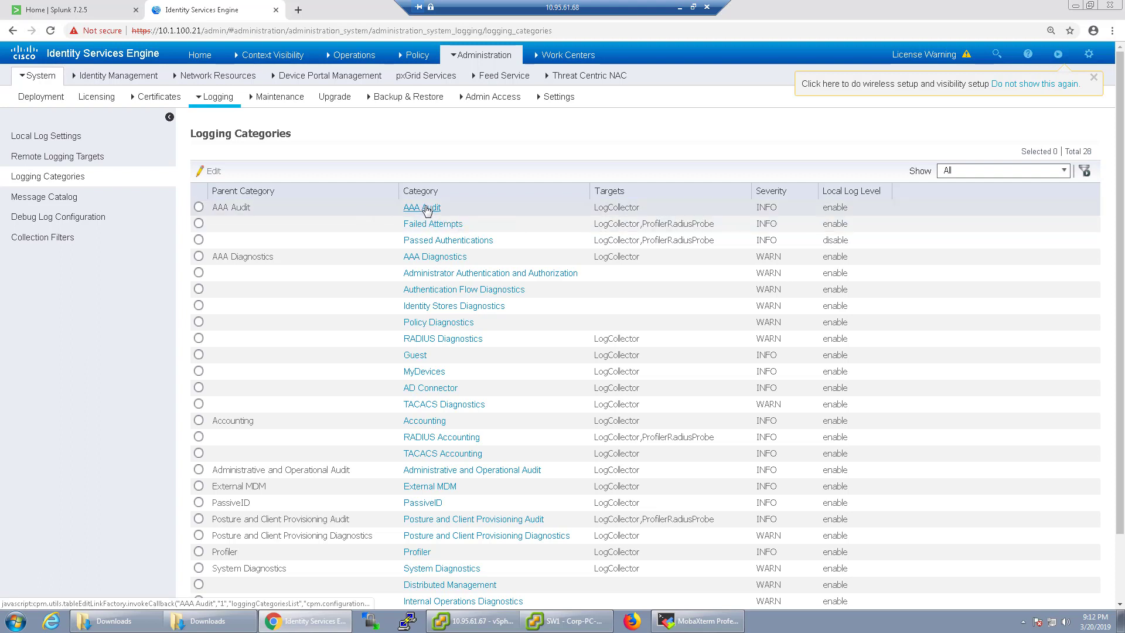
# - Add Splunk as a target for AAA Audit, Failed Attempts and Passed Authentications
pyautogui.click(428, 211)
pyautogui.click(297, 300)
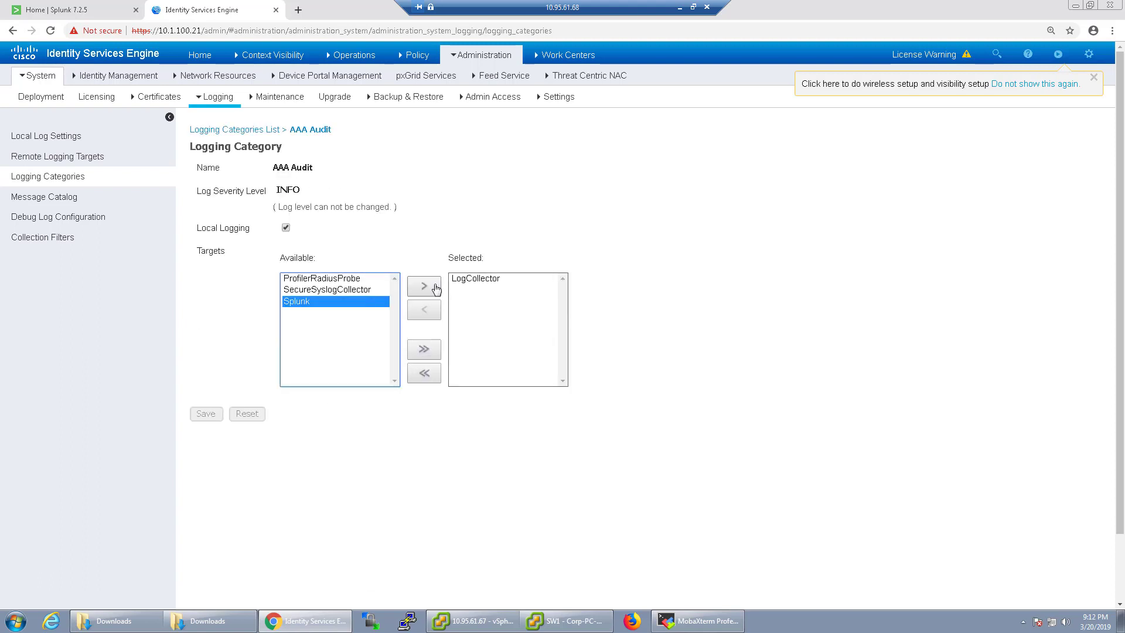
pyautogui.click(424, 286)
pyautogui.click(205, 414)
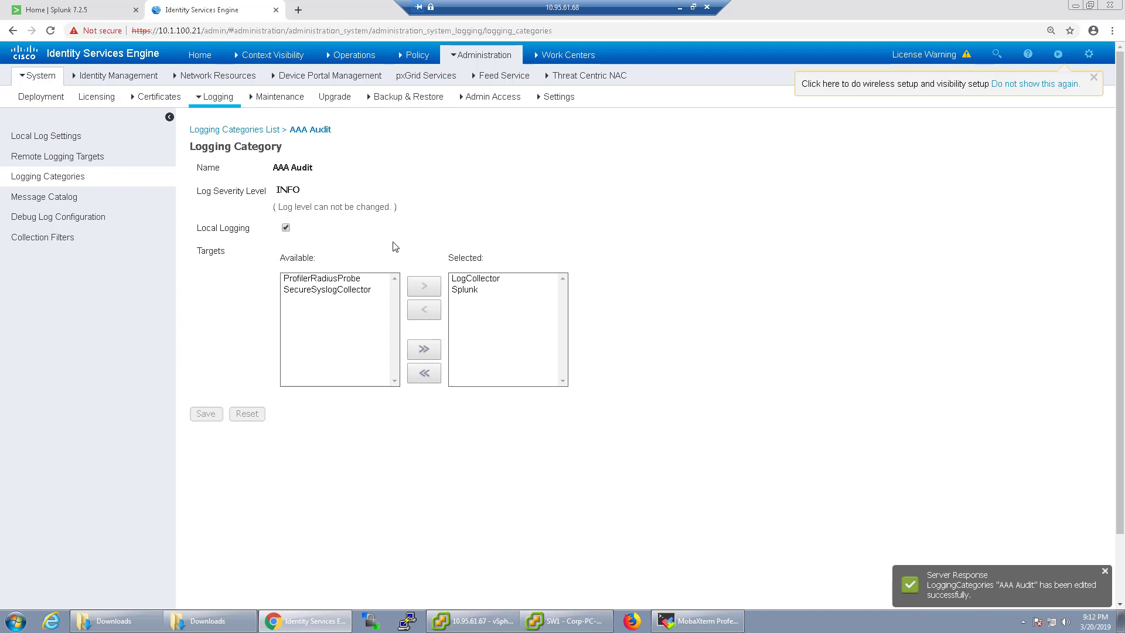
pyautogui.click(199, 129)
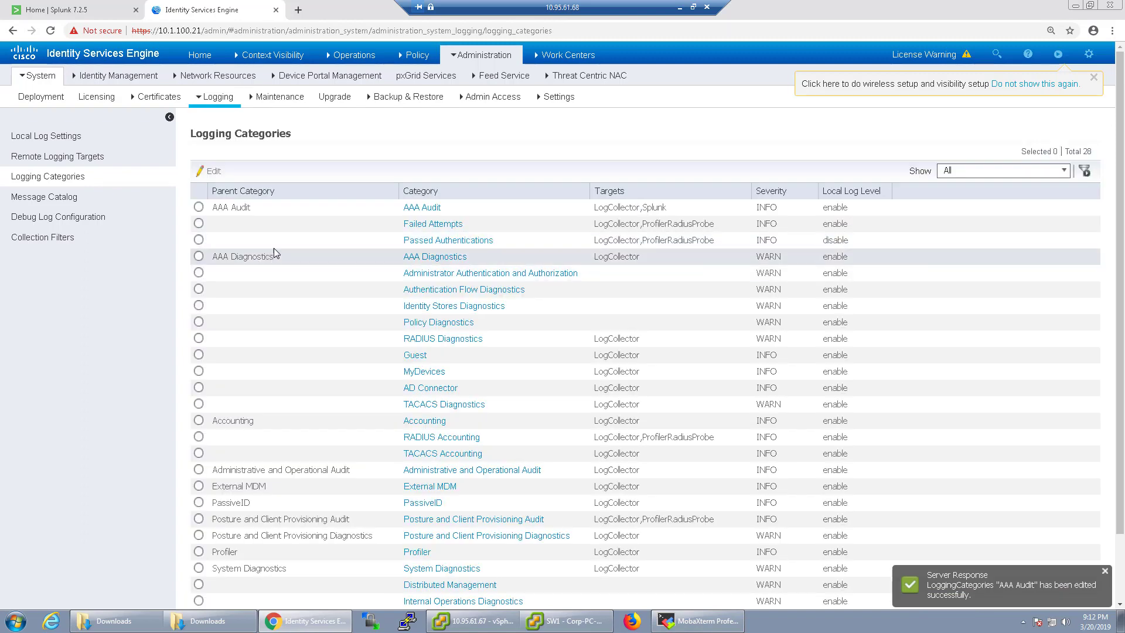
pyautogui.click(458, 226)
pyautogui.click(293, 290)
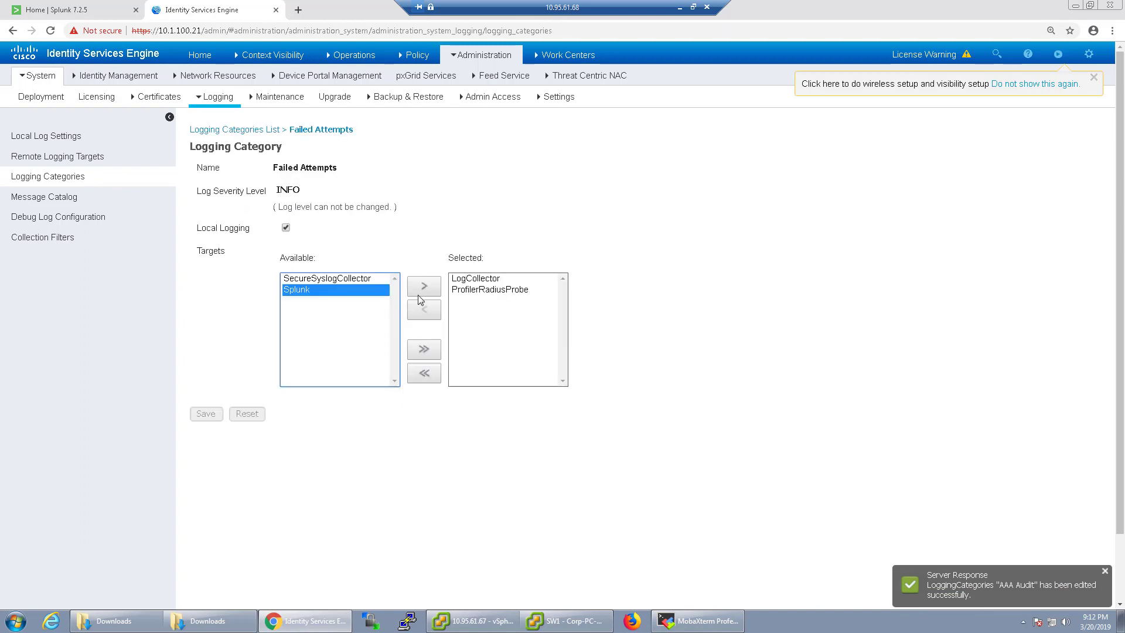
pyautogui.click(424, 286)
pyautogui.click(206, 413)
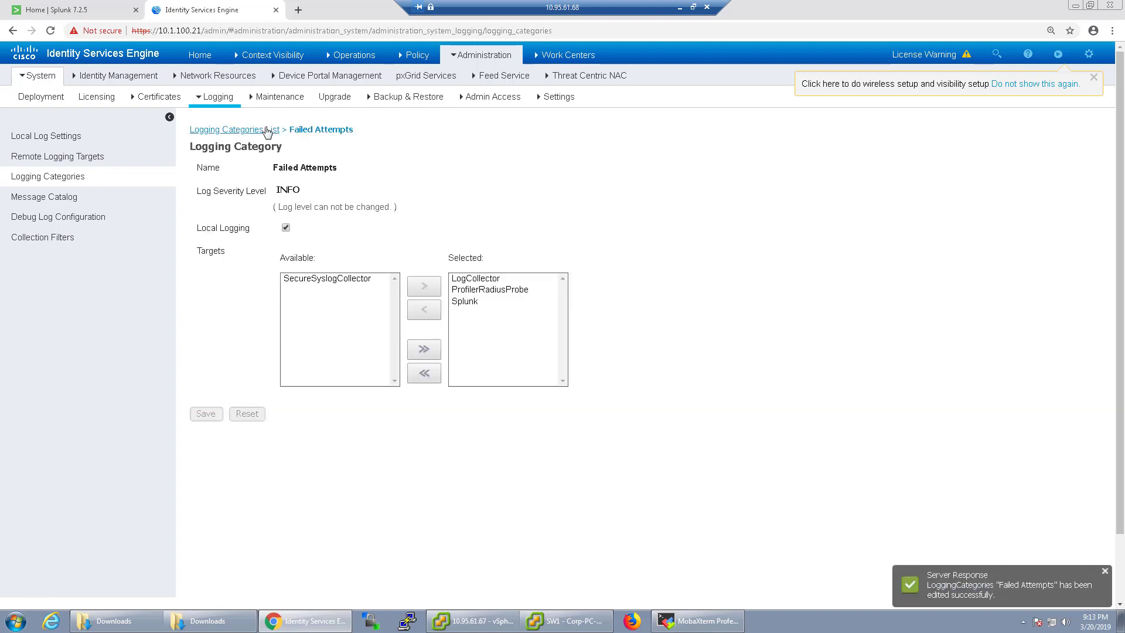
pyautogui.click(264, 129)
pyautogui.click(448, 241)
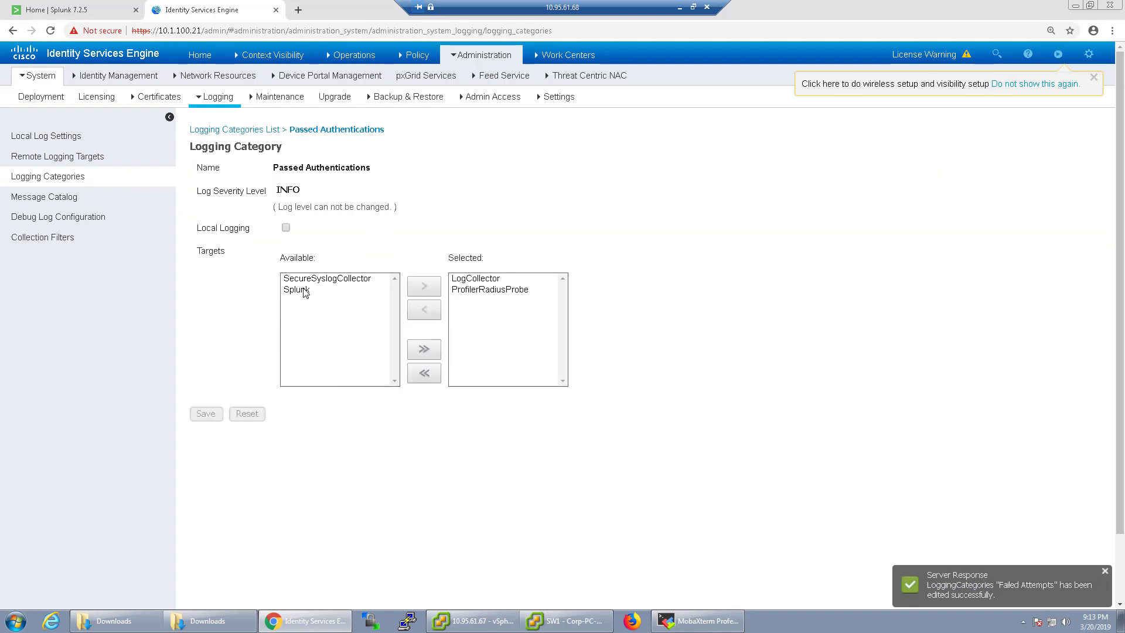
pyautogui.click(297, 289)
pyautogui.click(420, 289)
pyautogui.click(206, 413)
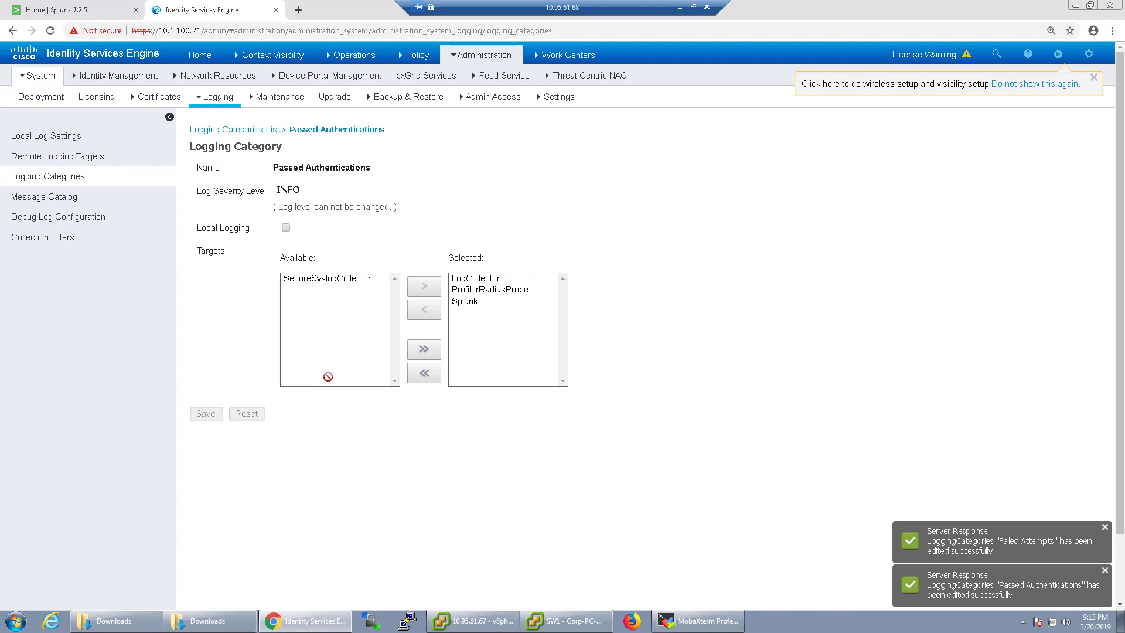
# - Add Splunk as a target for AAA Diagnostics, Accounting and RADIUS Accounting
pyautogui.click(251, 130)
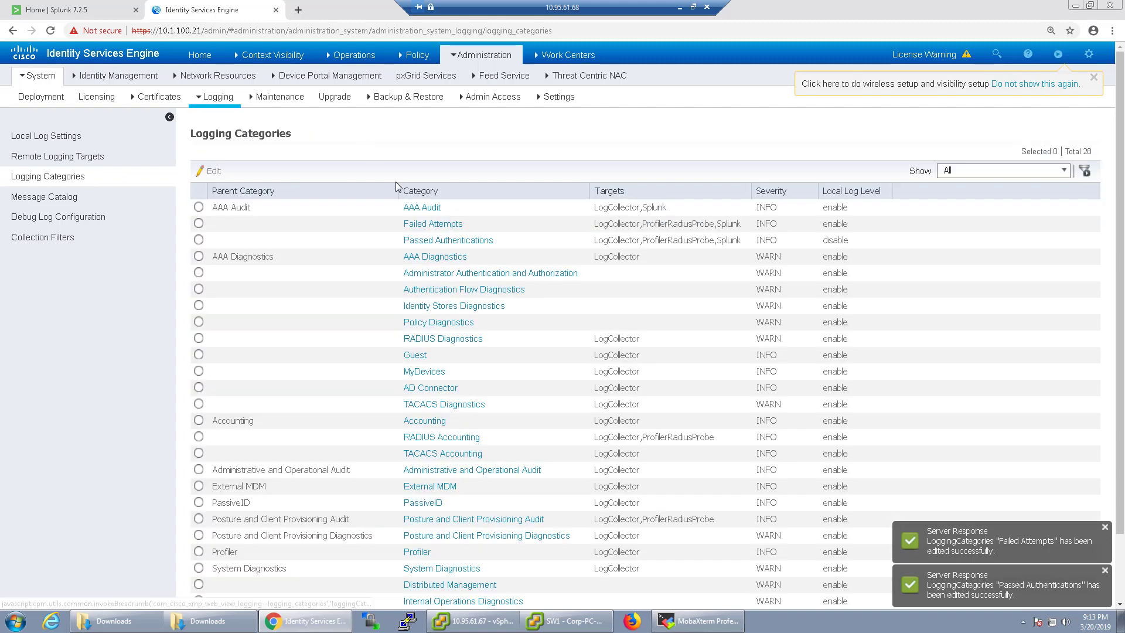
pyautogui.click(425, 255)
pyautogui.click(298, 288)
pyautogui.click(424, 272)
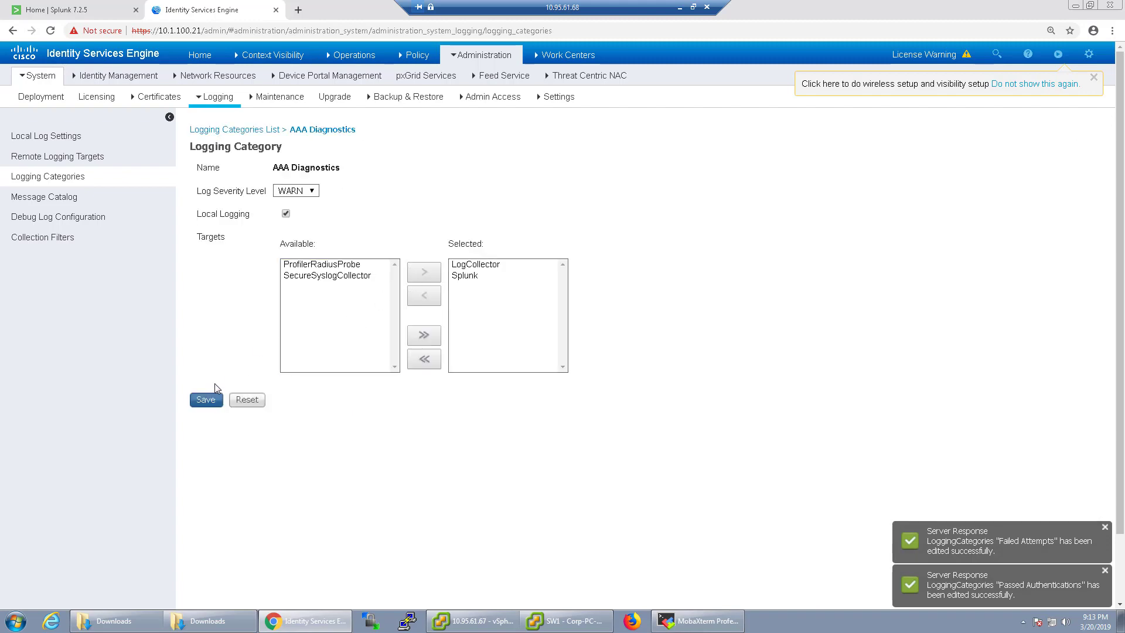
pyautogui.click(211, 400)
pyautogui.click(251, 132)
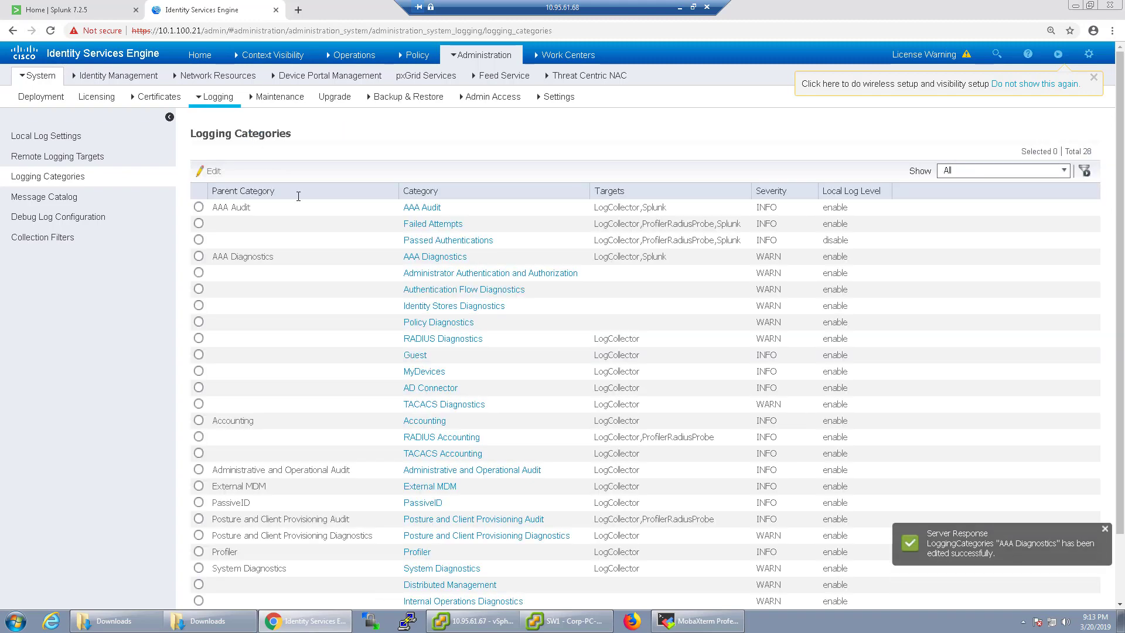
pyautogui.click(423, 421)
pyautogui.click(310, 302)
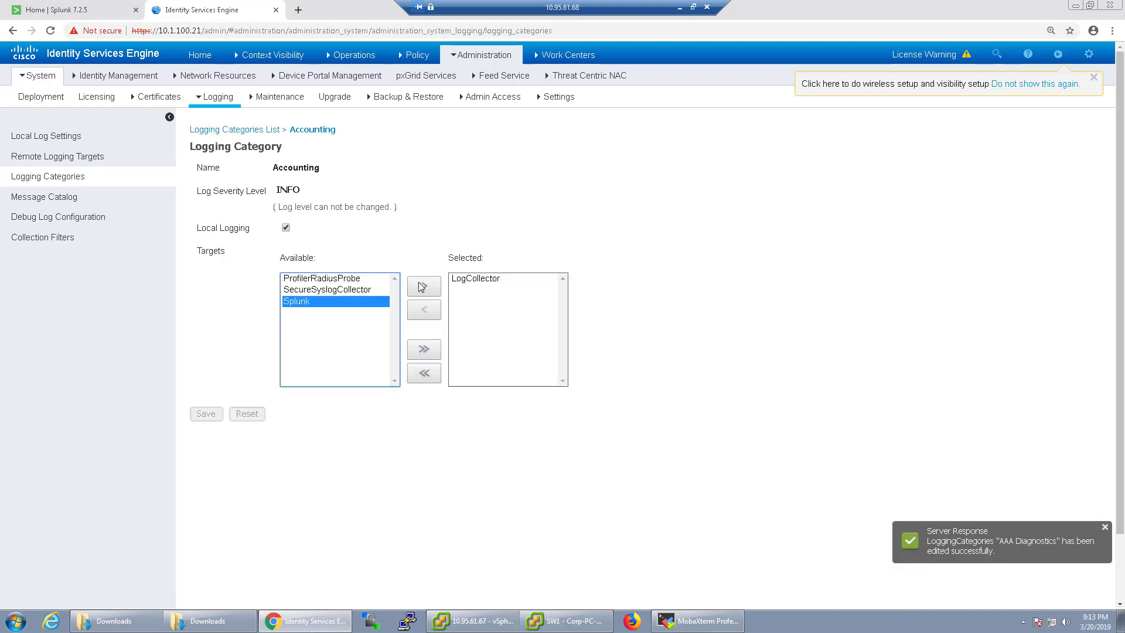
pyautogui.click(422, 286)
pyautogui.click(205, 414)
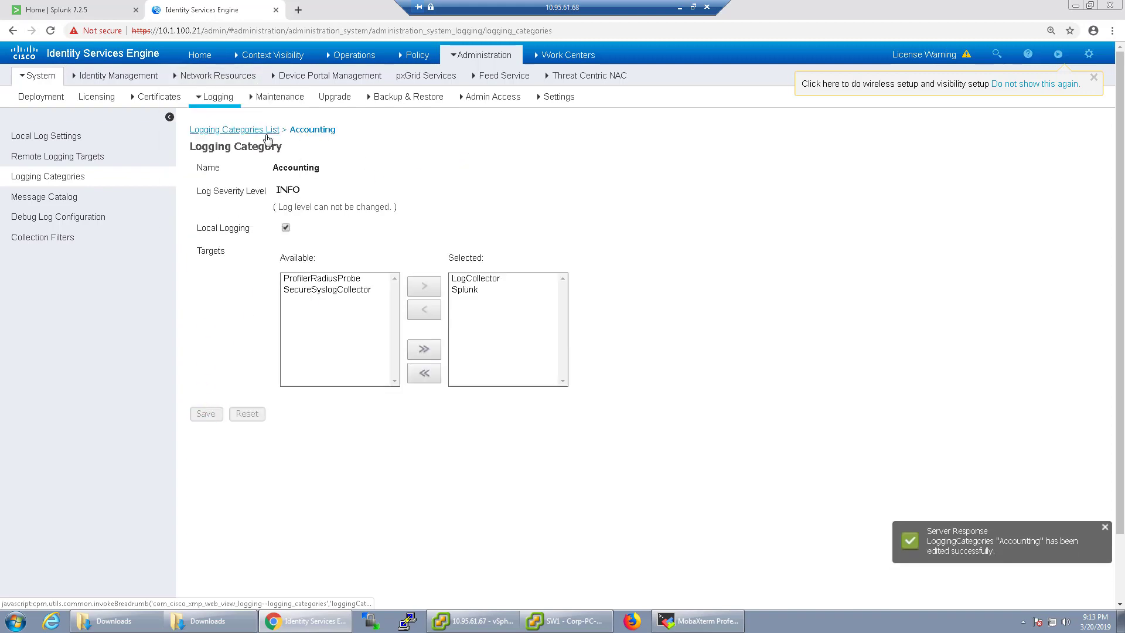
pyautogui.click(263, 132)
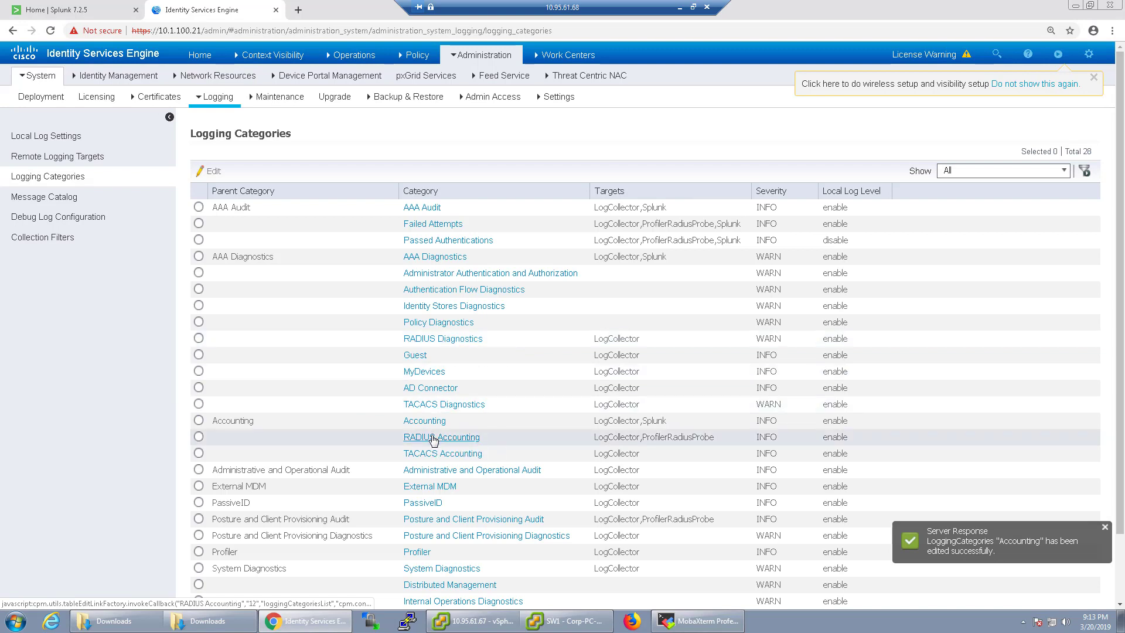
pyautogui.click(433, 438)
pyautogui.click(302, 289)
pyautogui.click(424, 286)
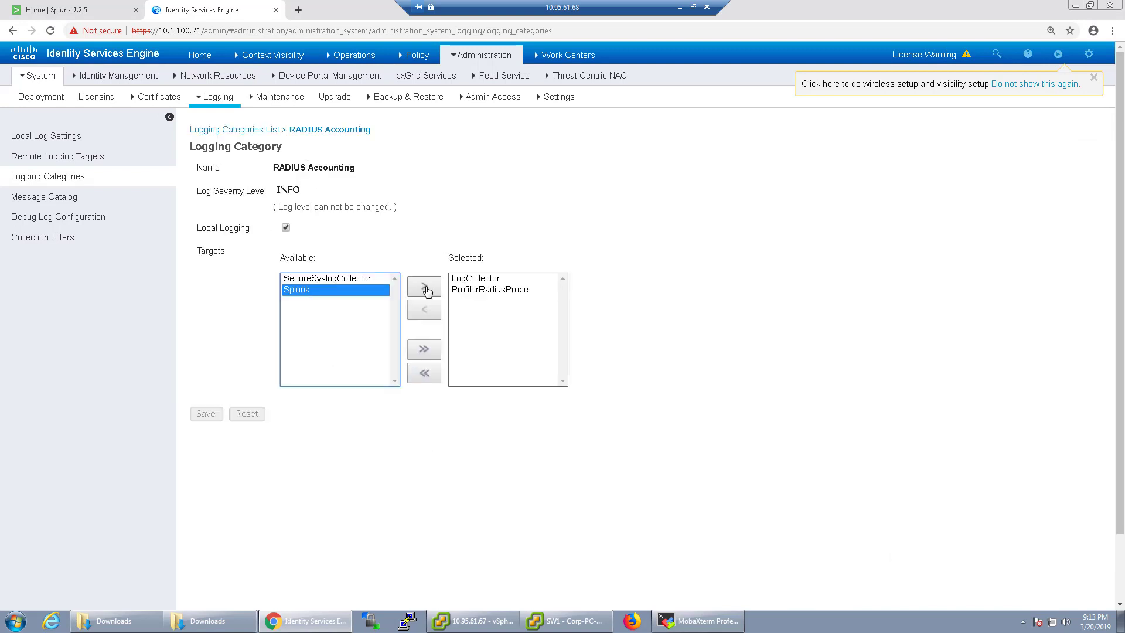
pyautogui.click(206, 414)
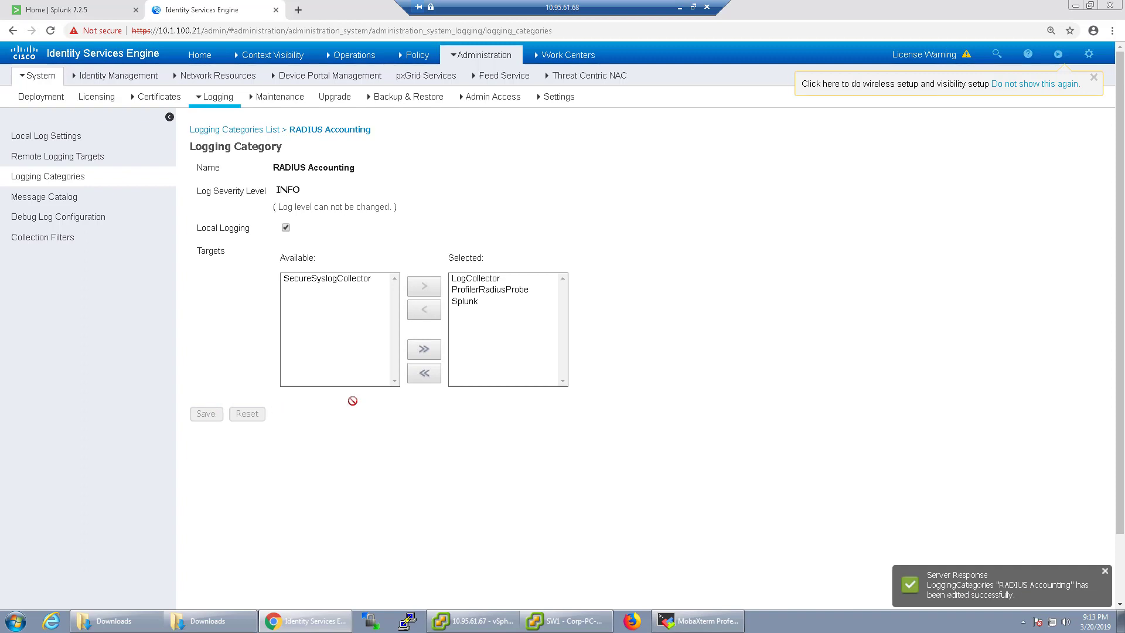
pyautogui.click(268, 134)
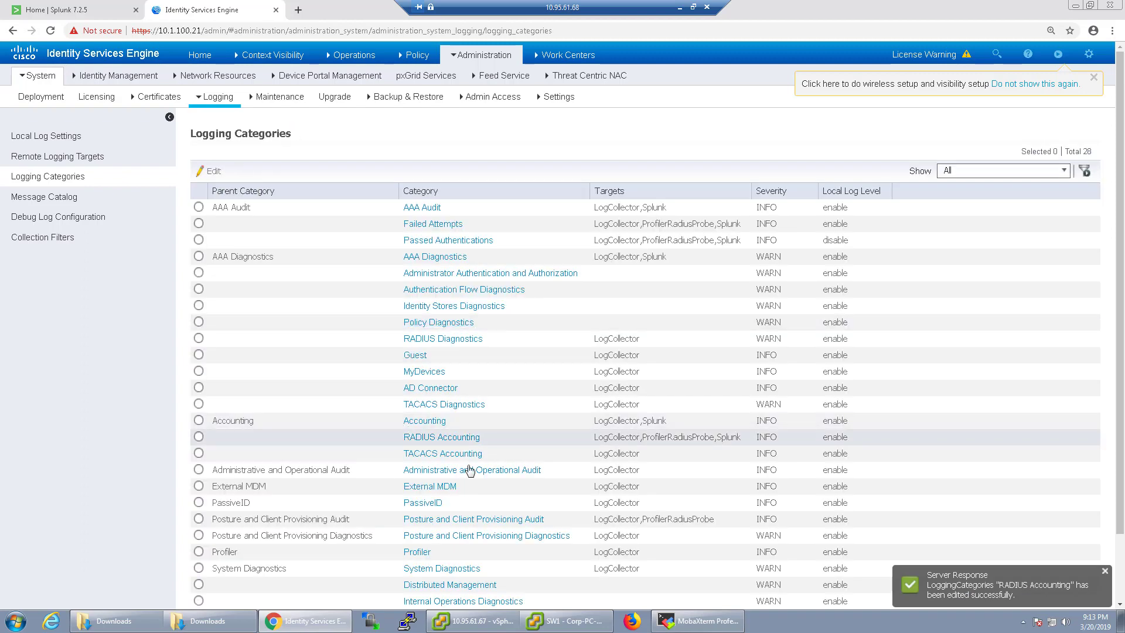
# - Add Splunk to Administrative and Operational Audit and both Posture and Client Provisioning categories
pyautogui.scroll(-1, 475, 491)
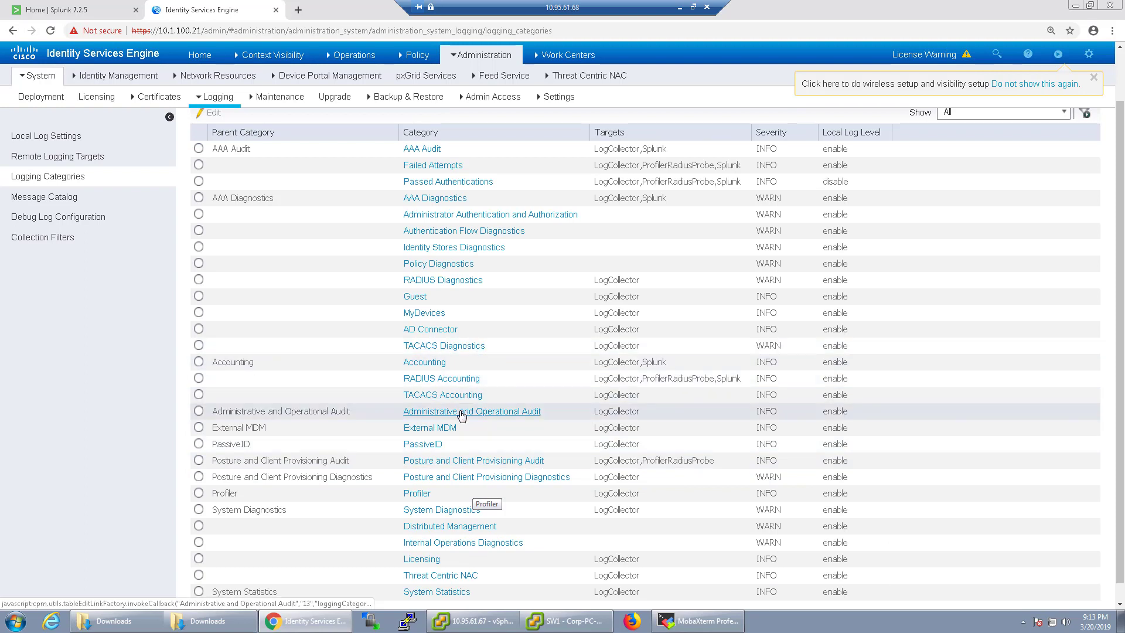
pyautogui.click(464, 412)
pyautogui.click(315, 287)
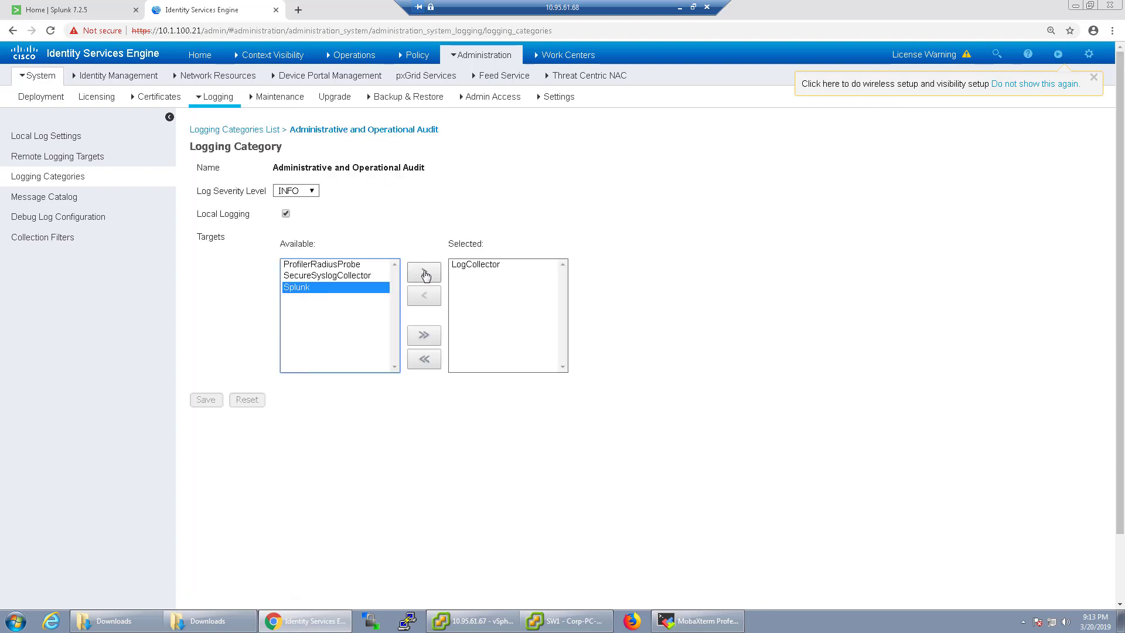
pyautogui.click(419, 274)
pyautogui.click(202, 398)
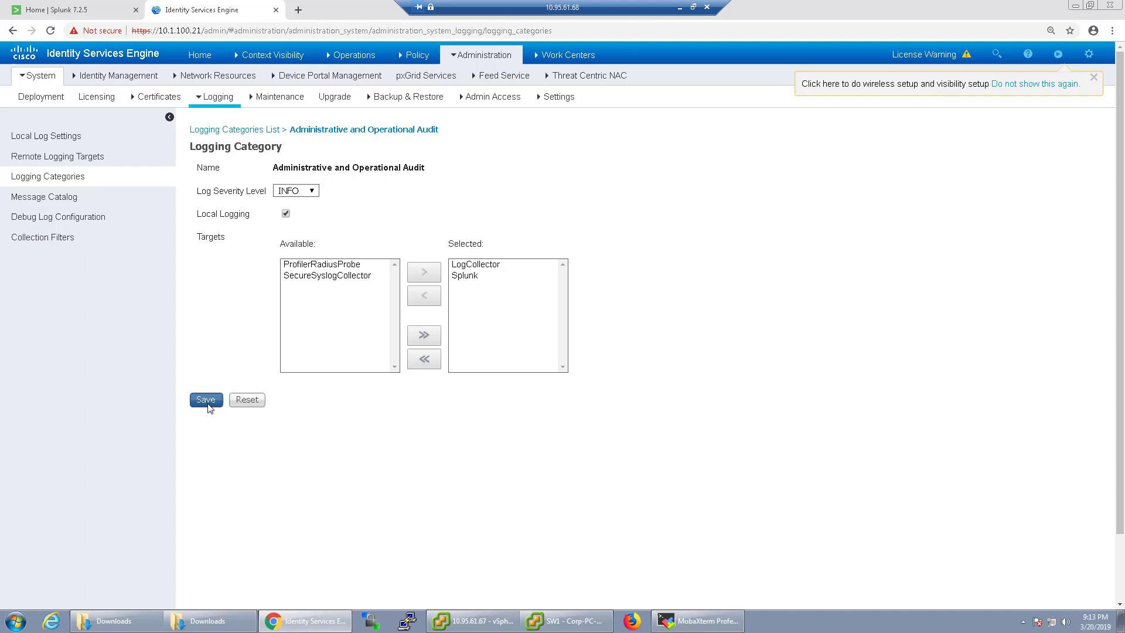
pyautogui.click(242, 131)
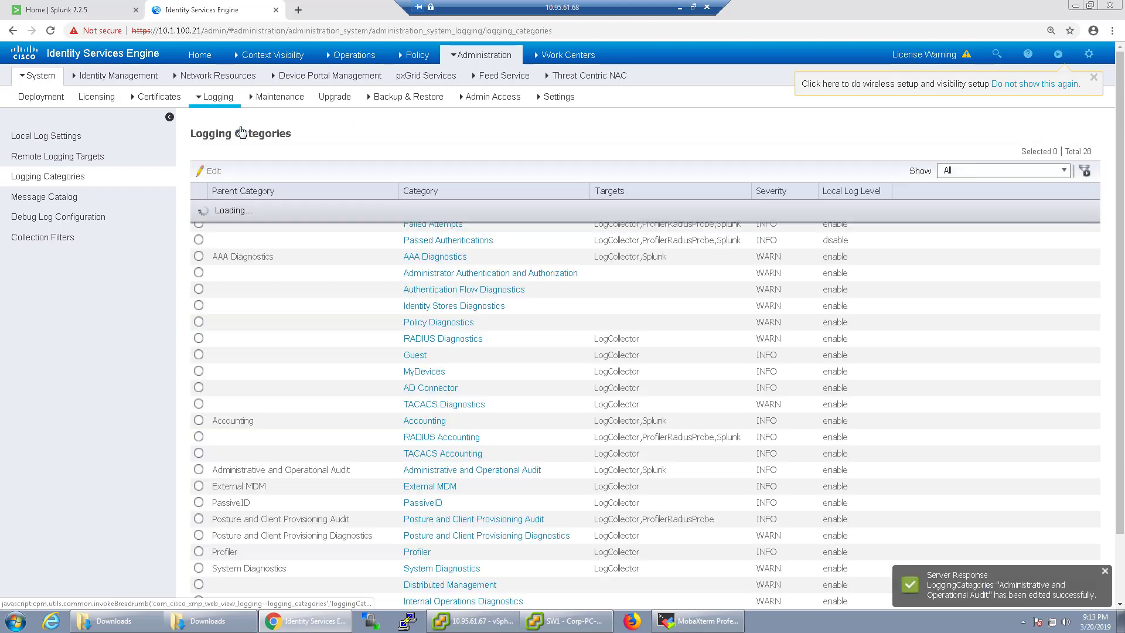
pyautogui.scroll(-1, 493, 521)
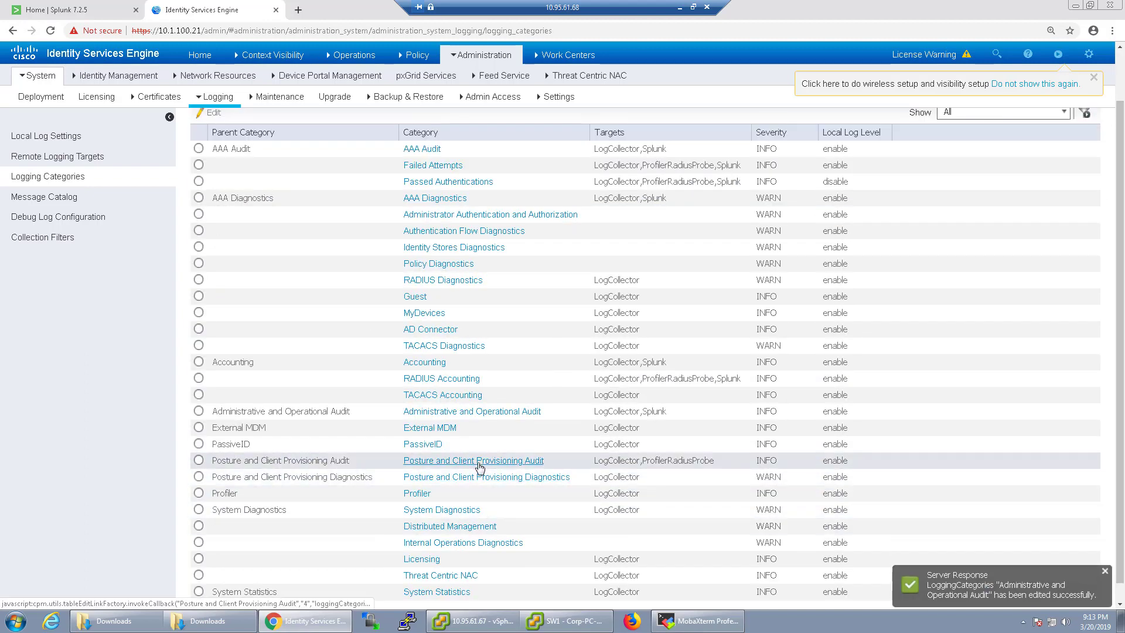
pyautogui.click(475, 462)
pyautogui.click(304, 290)
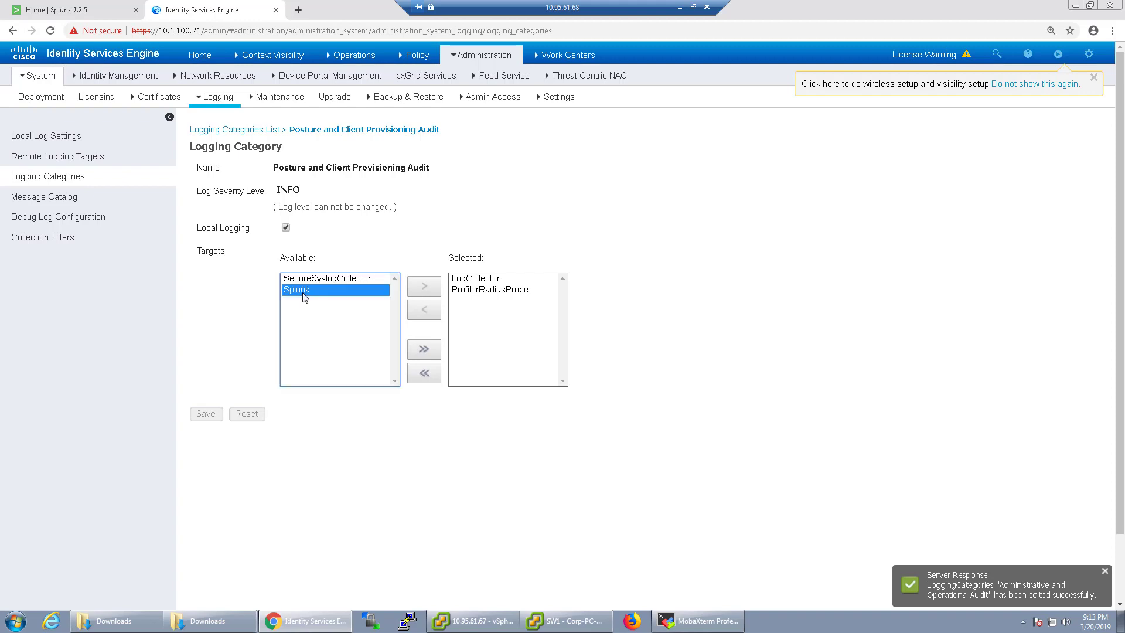
pyautogui.click(410, 287)
pyautogui.click(206, 413)
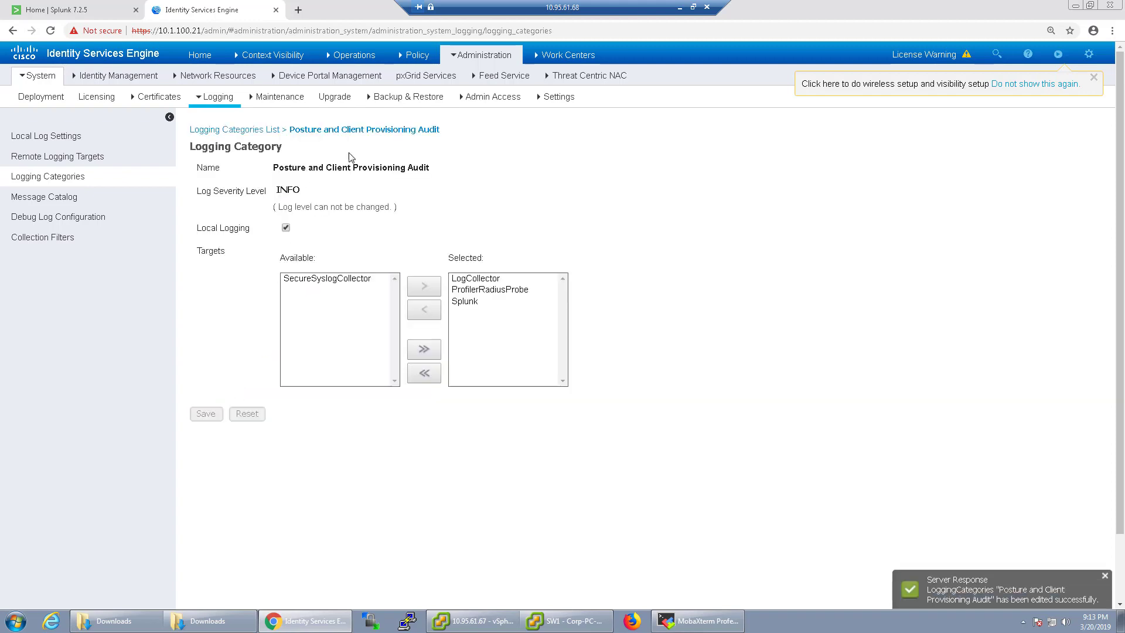
pyautogui.click(251, 141)
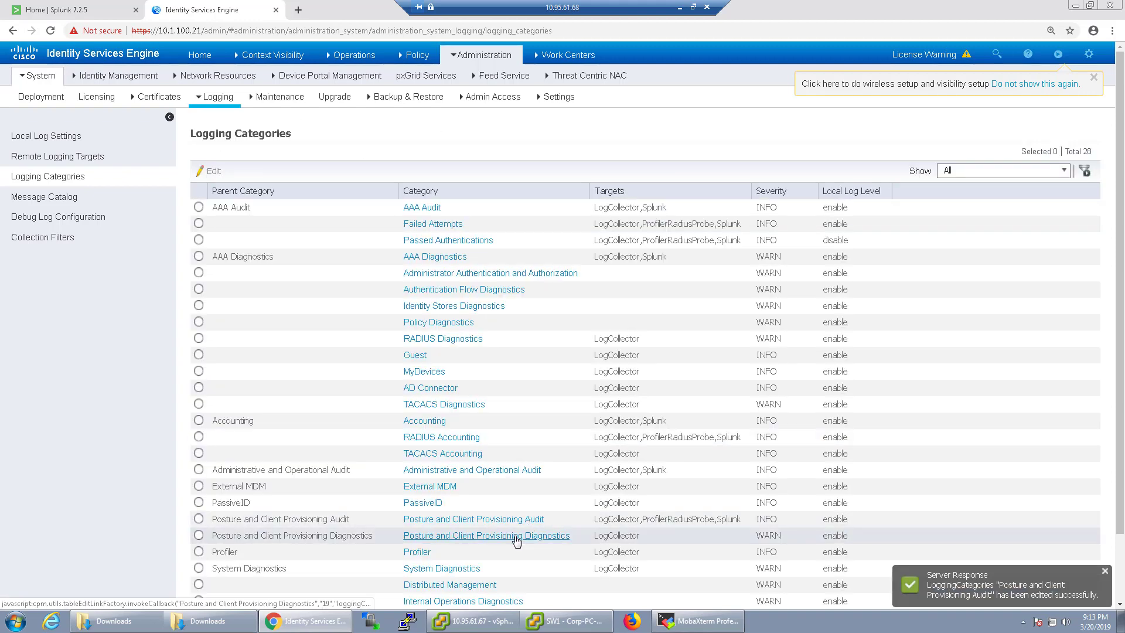
pyautogui.click(515, 535)
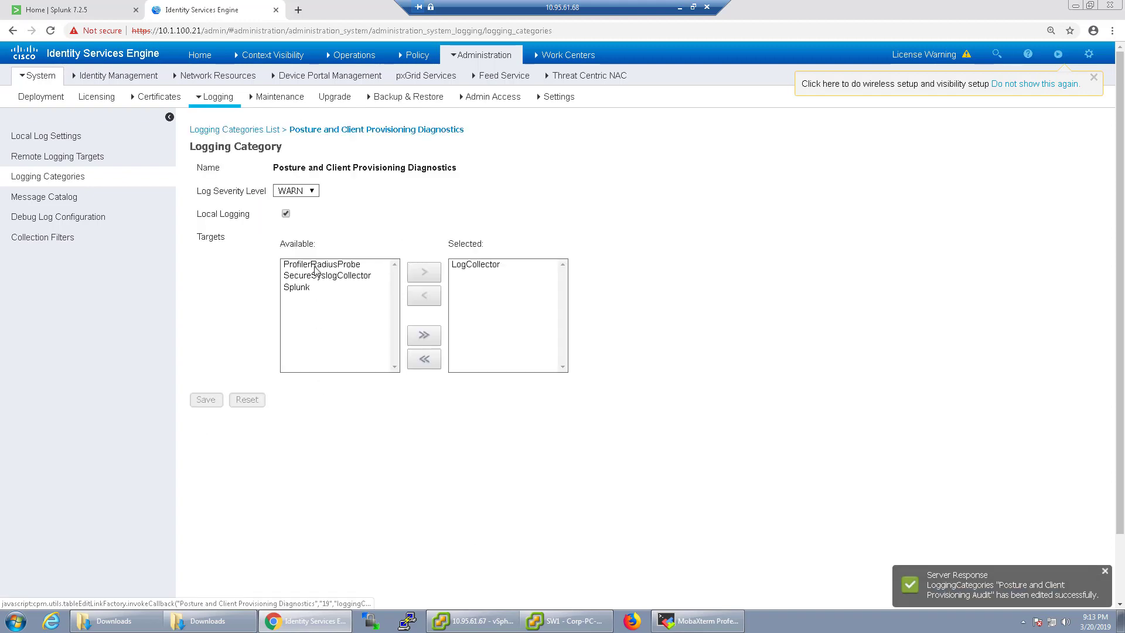
pyautogui.click(299, 288)
pyautogui.click(423, 273)
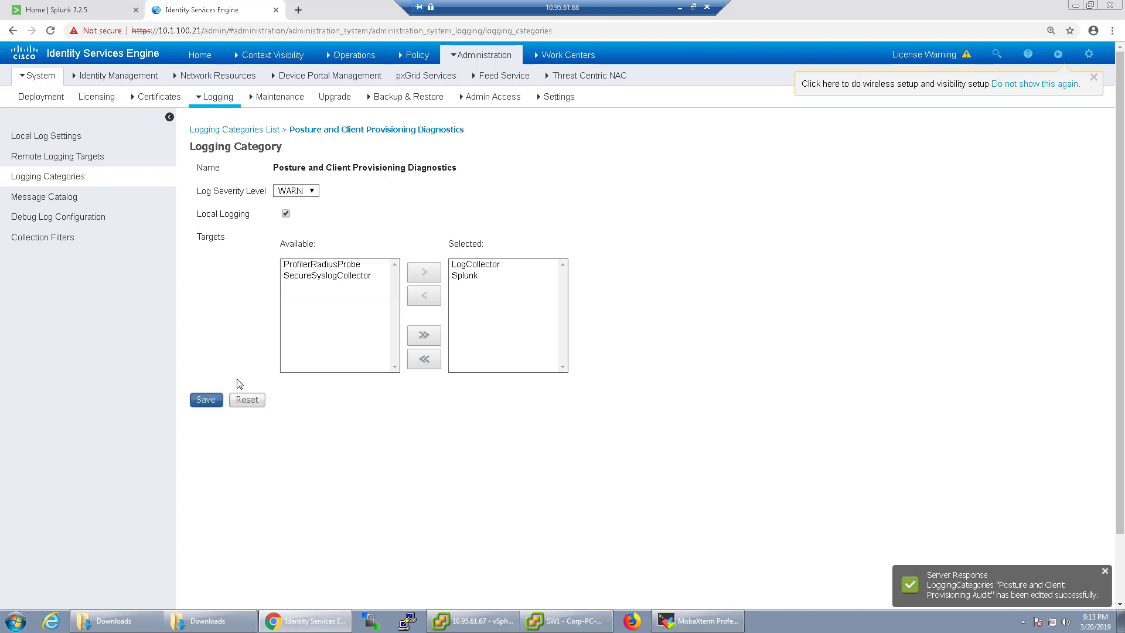
pyautogui.click(211, 397)
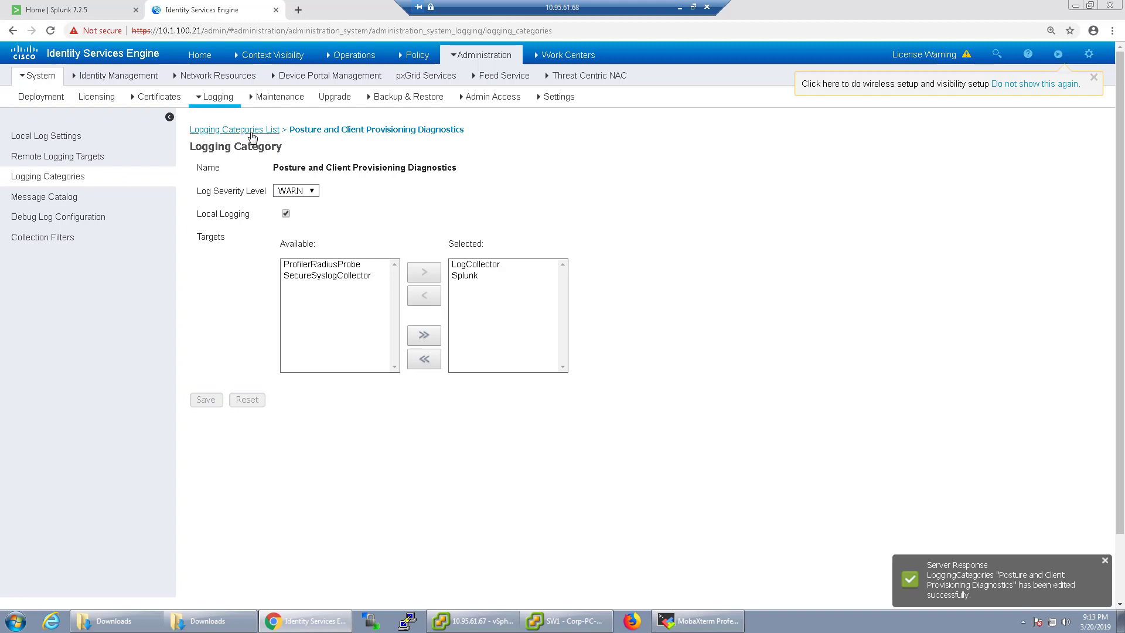
pyautogui.click(252, 136)
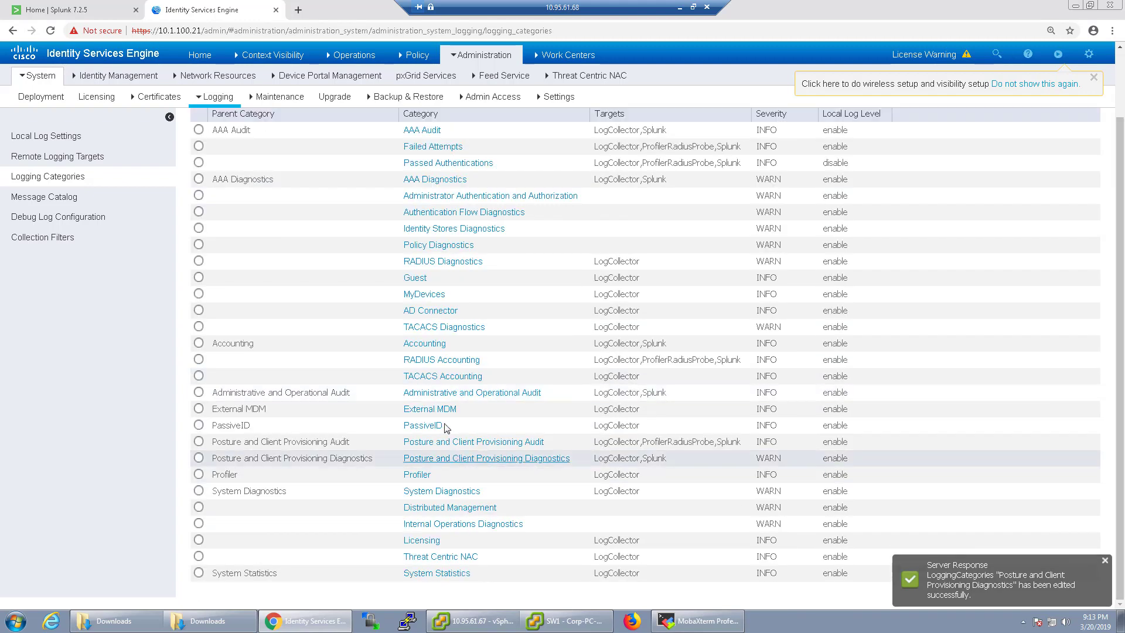
# - Add Splunk as a target for the External MDM and Profiler categories
pyautogui.click(445, 410)
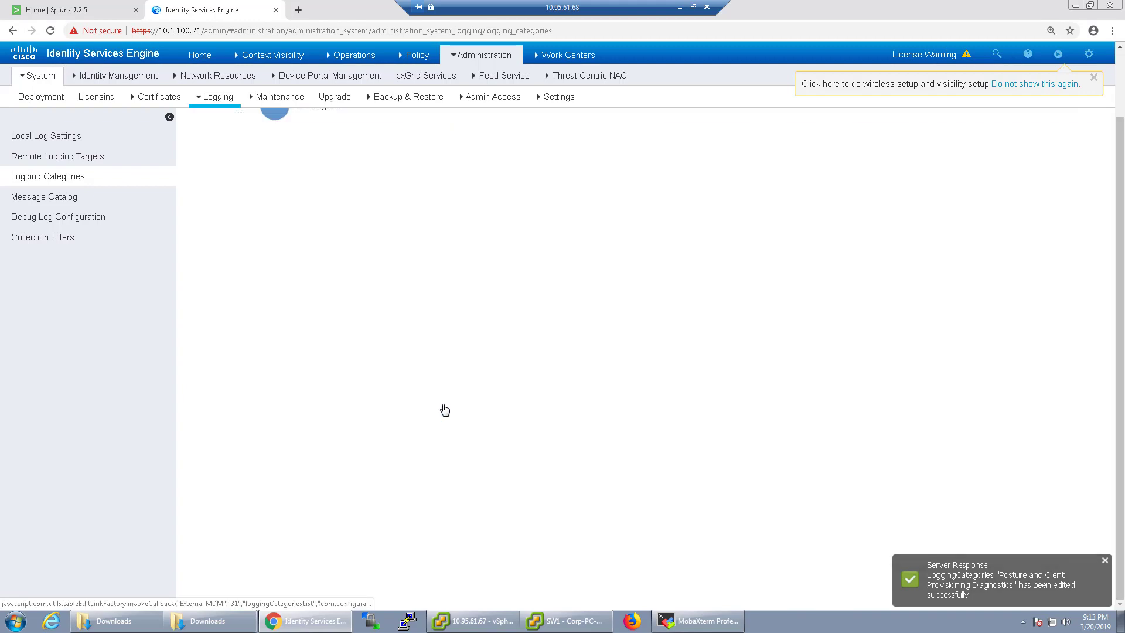
pyautogui.click(322, 276)
pyautogui.click(322, 287)
pyautogui.doubleClick(321, 287)
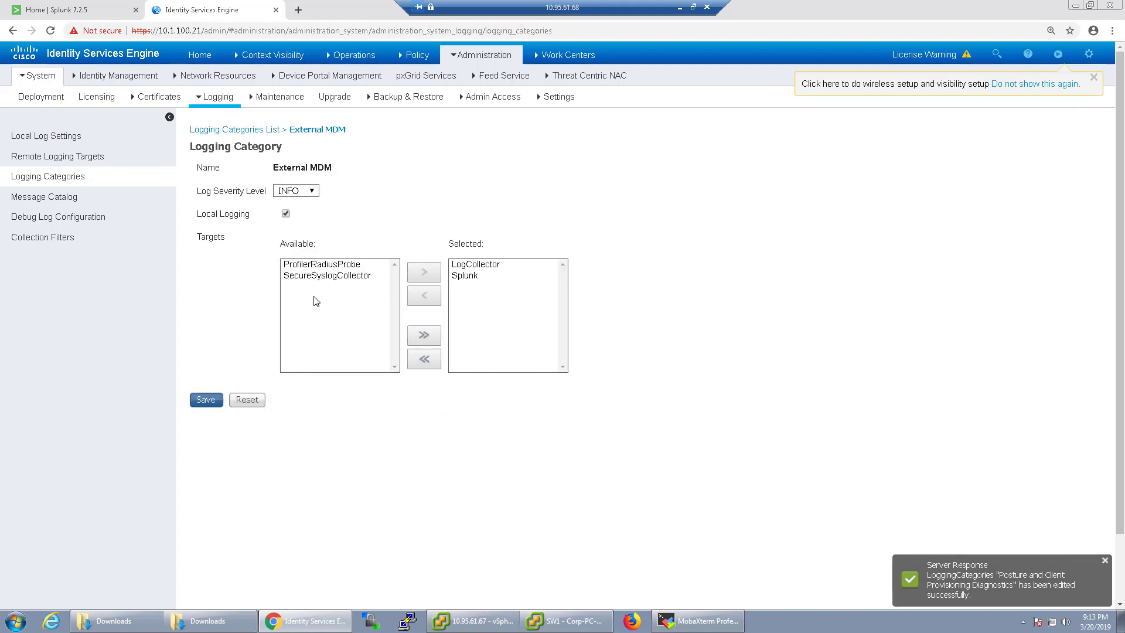
pyautogui.click(202, 398)
pyautogui.click(252, 129)
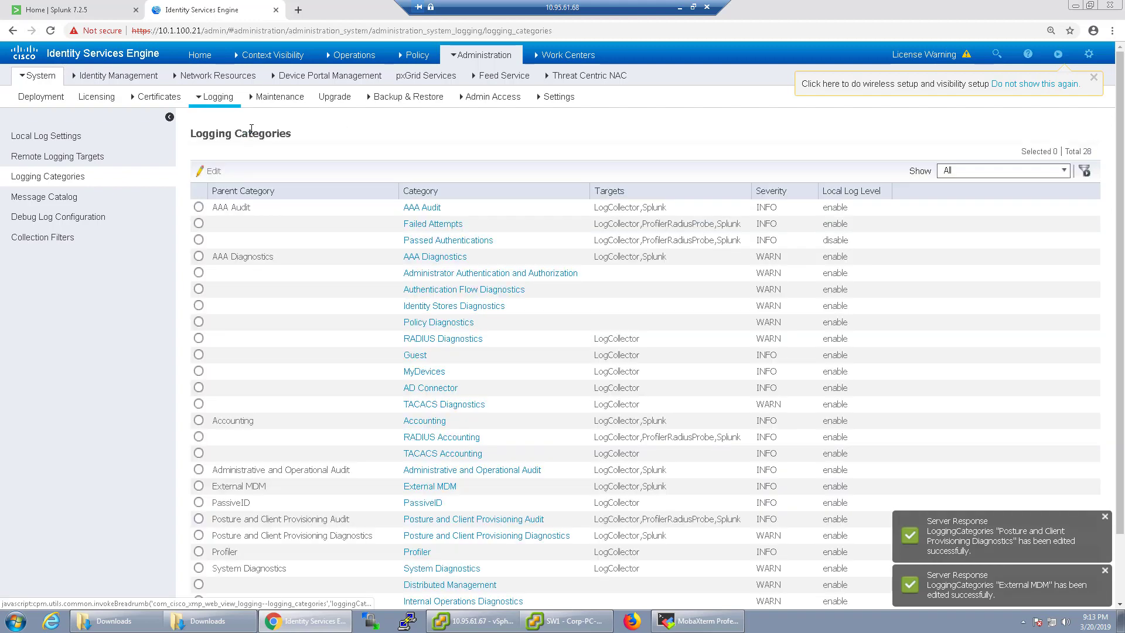
pyautogui.scroll(-2, 427, 375)
pyautogui.click(416, 475)
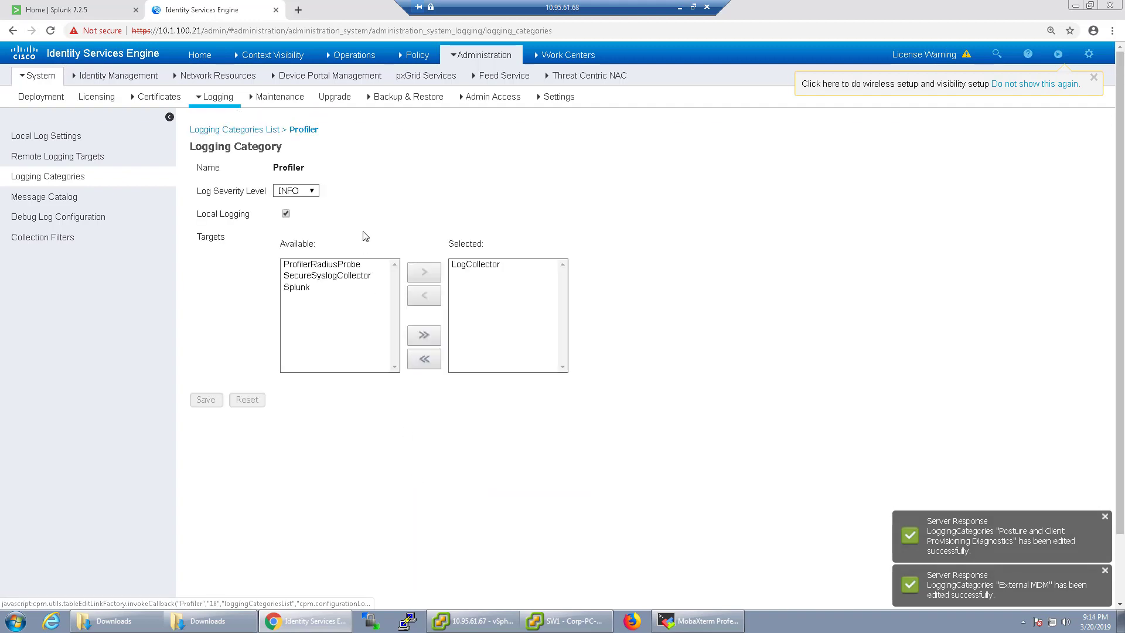
pyautogui.click(307, 287)
pyautogui.click(424, 272)
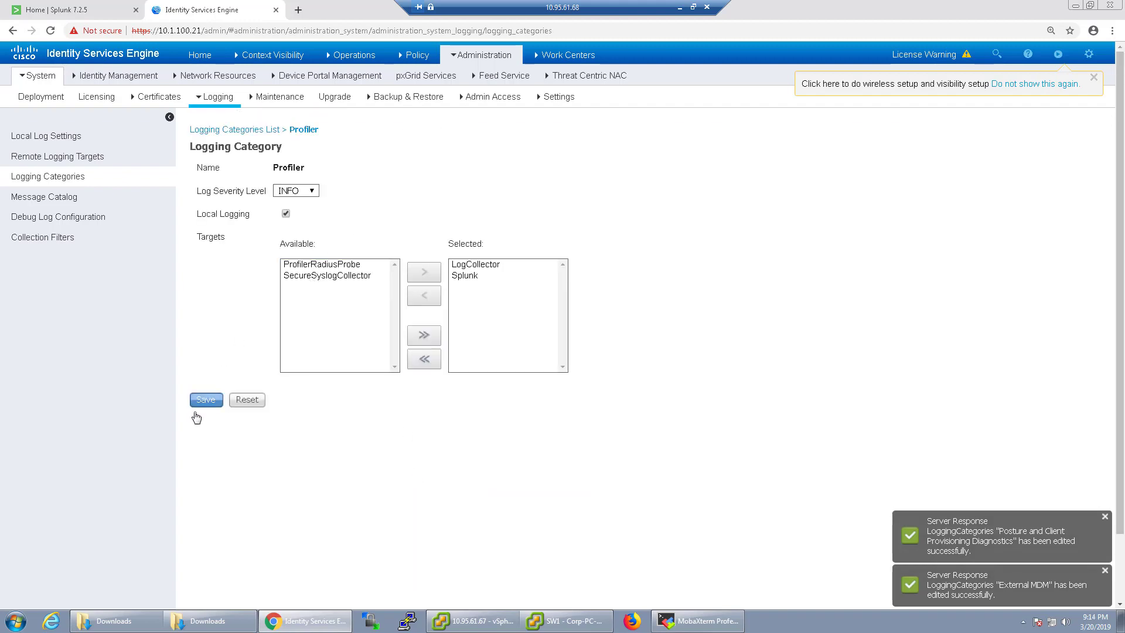
pyautogui.click(206, 399)
pyautogui.click(253, 129)
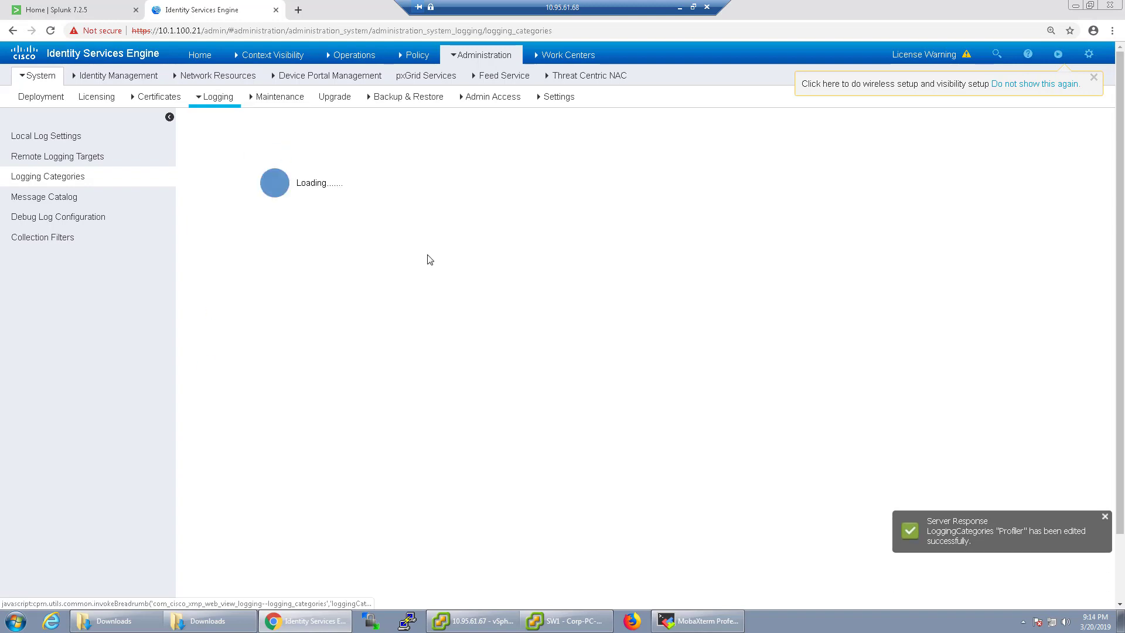
# - Add Splunk to System Diagnostics and System Statistics, then return to the ISE home summary
pyautogui.scroll(-1, 461, 487)
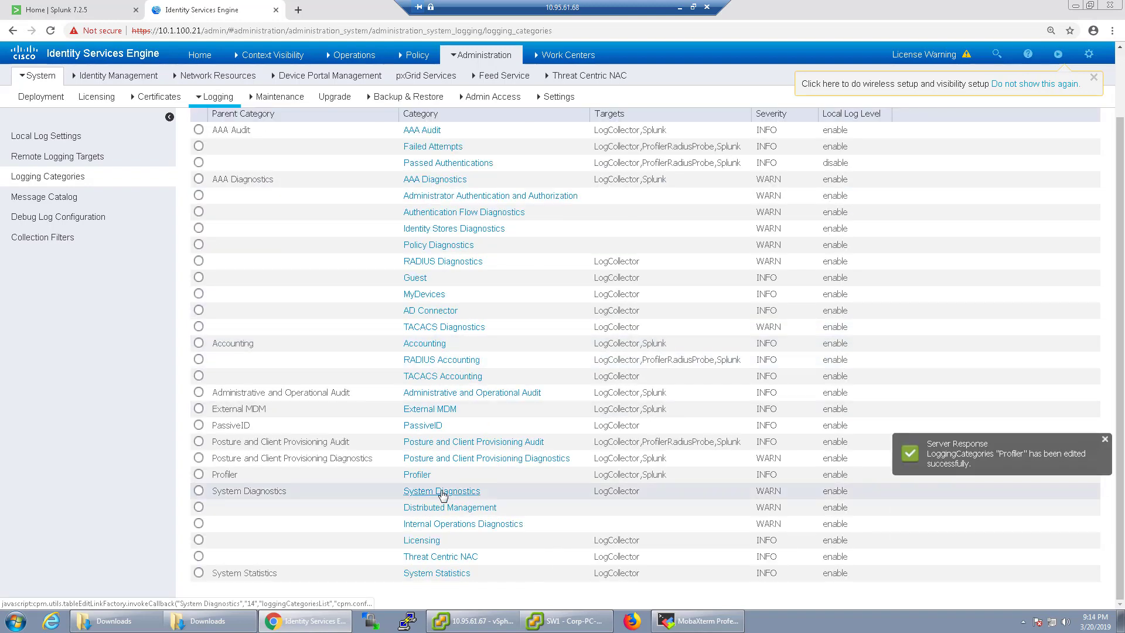
pyautogui.click(441, 492)
pyautogui.click(308, 287)
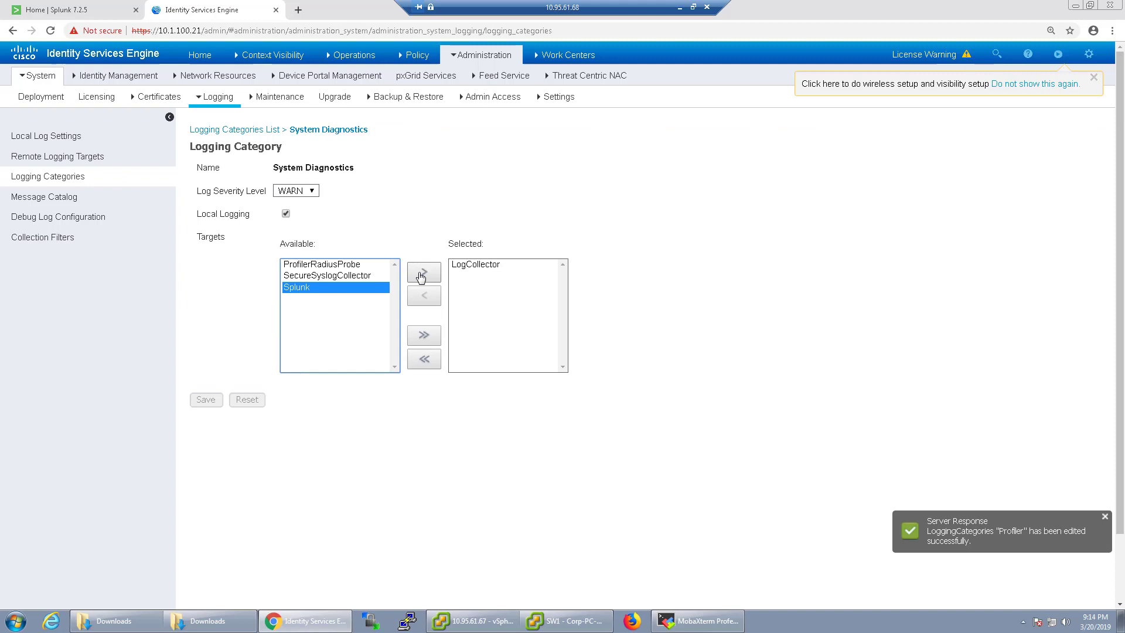
pyautogui.click(421, 277)
pyautogui.click(205, 399)
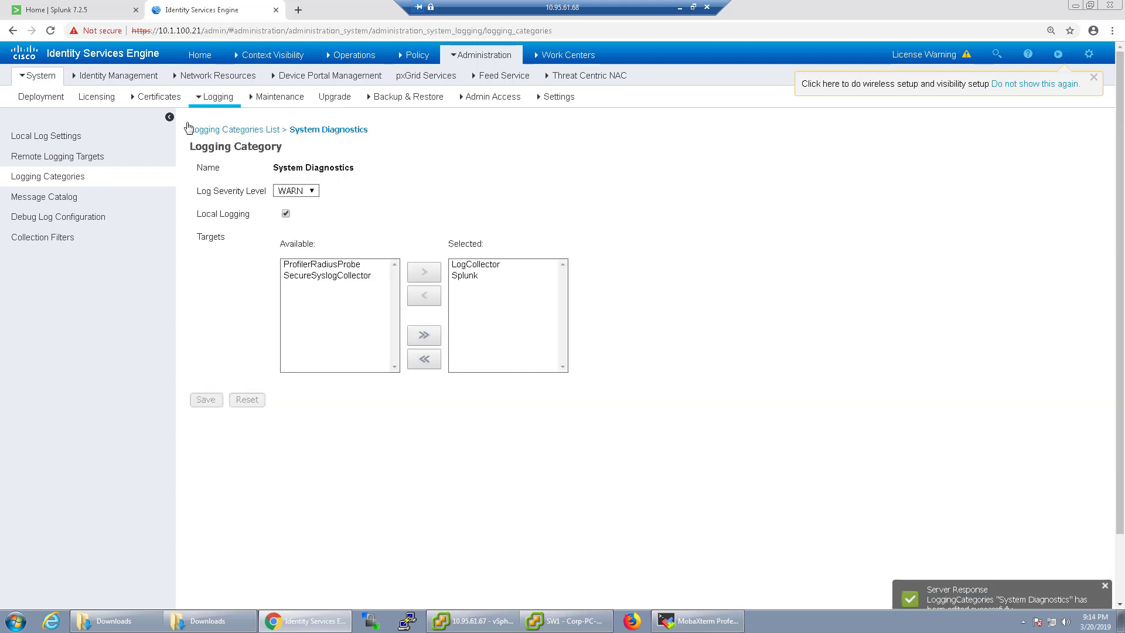
pyautogui.click(189, 129)
pyautogui.scroll(-1, 375, 481)
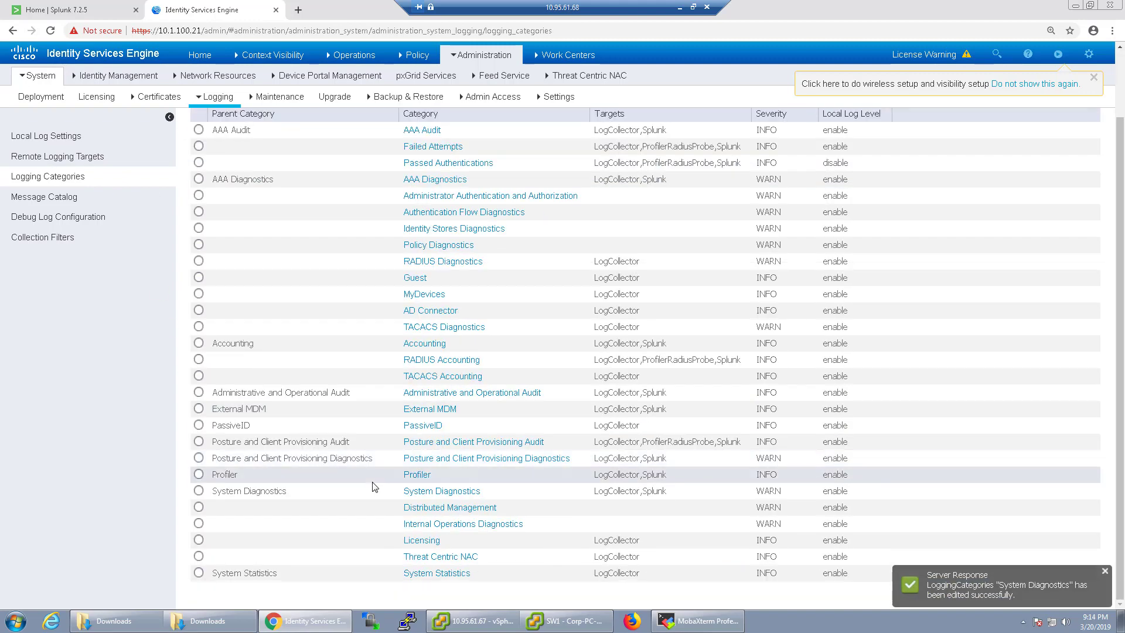
pyautogui.click(428, 577)
pyautogui.click(323, 302)
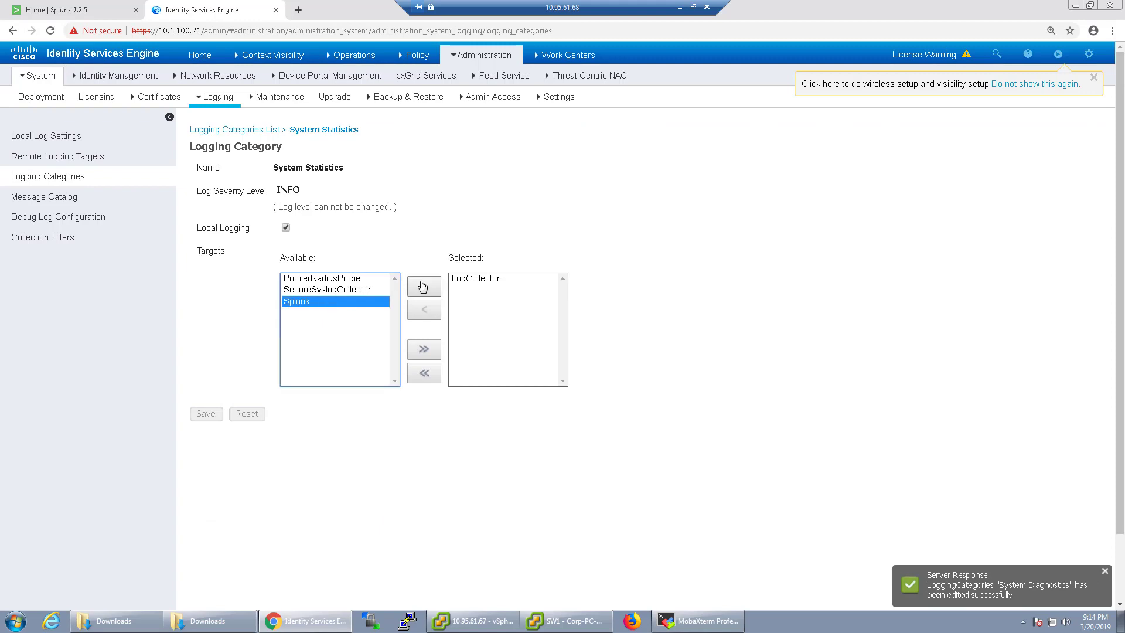
pyautogui.click(422, 287)
pyautogui.click(204, 413)
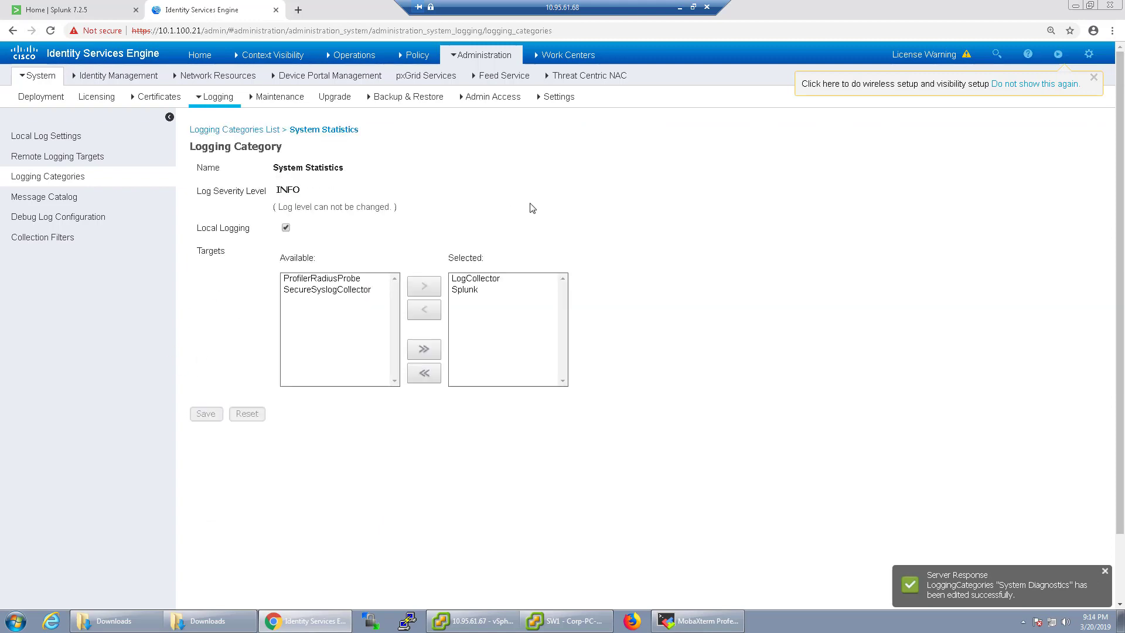
pyautogui.click(200, 55)
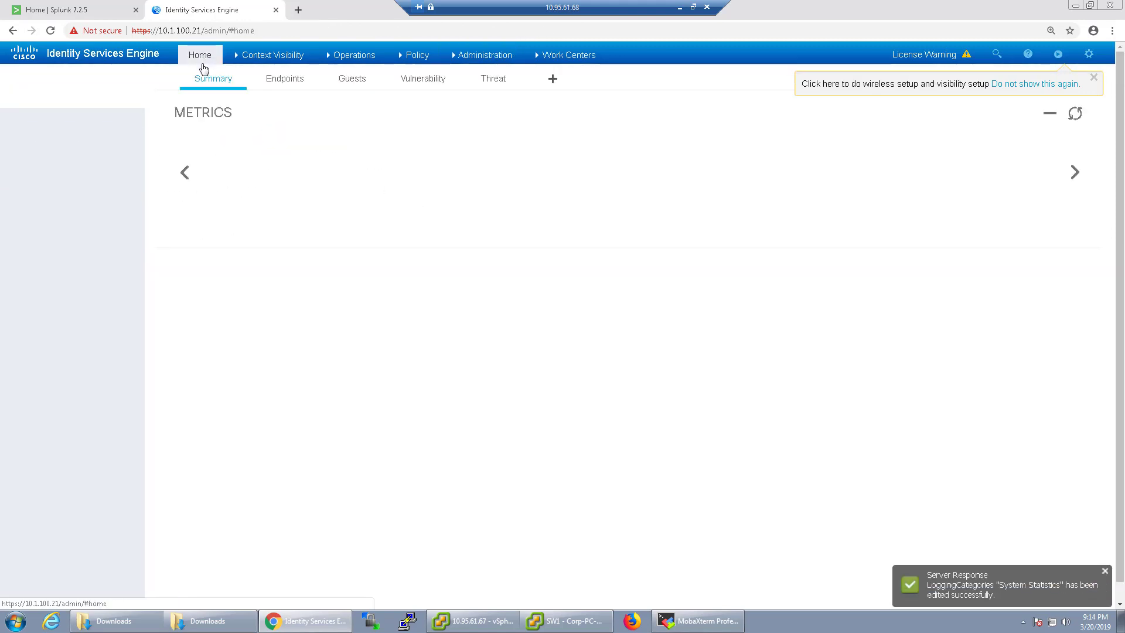
# - In Splunk Add Data, set up a UDP port 514 input accepting only 10.1.100.21
pyautogui.click(80, 12)
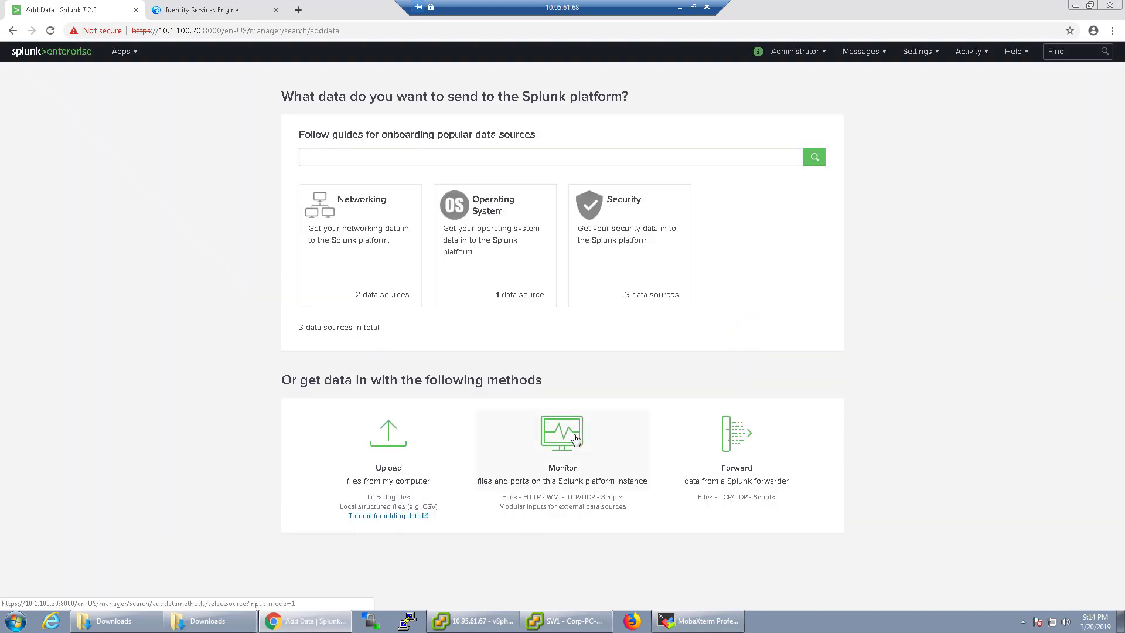
pyautogui.click(576, 439)
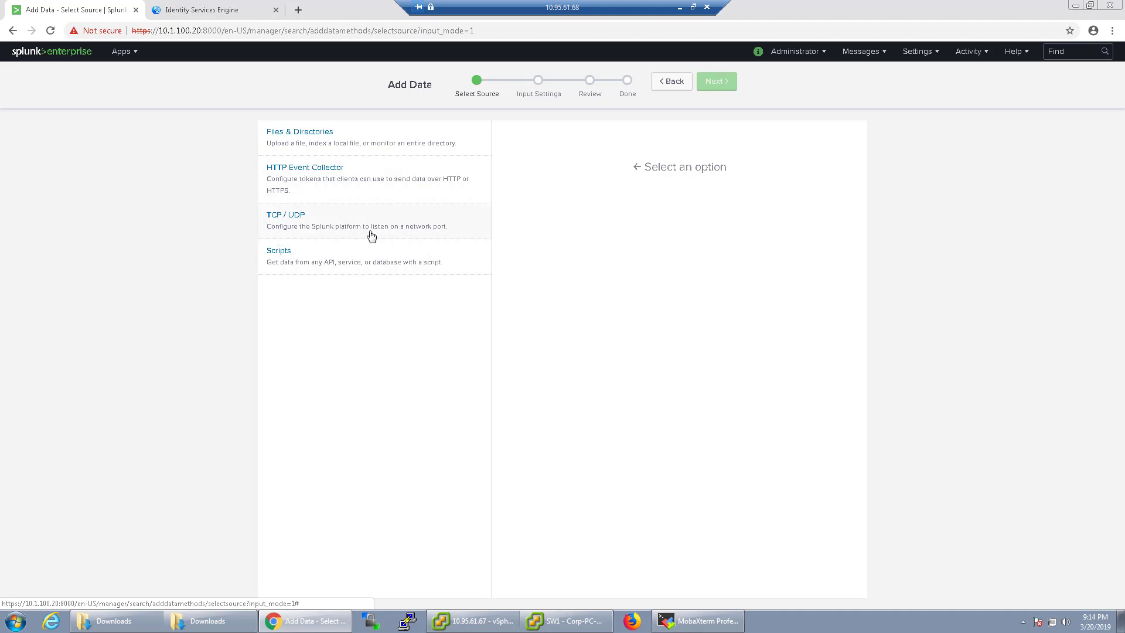
pyautogui.click(333, 216)
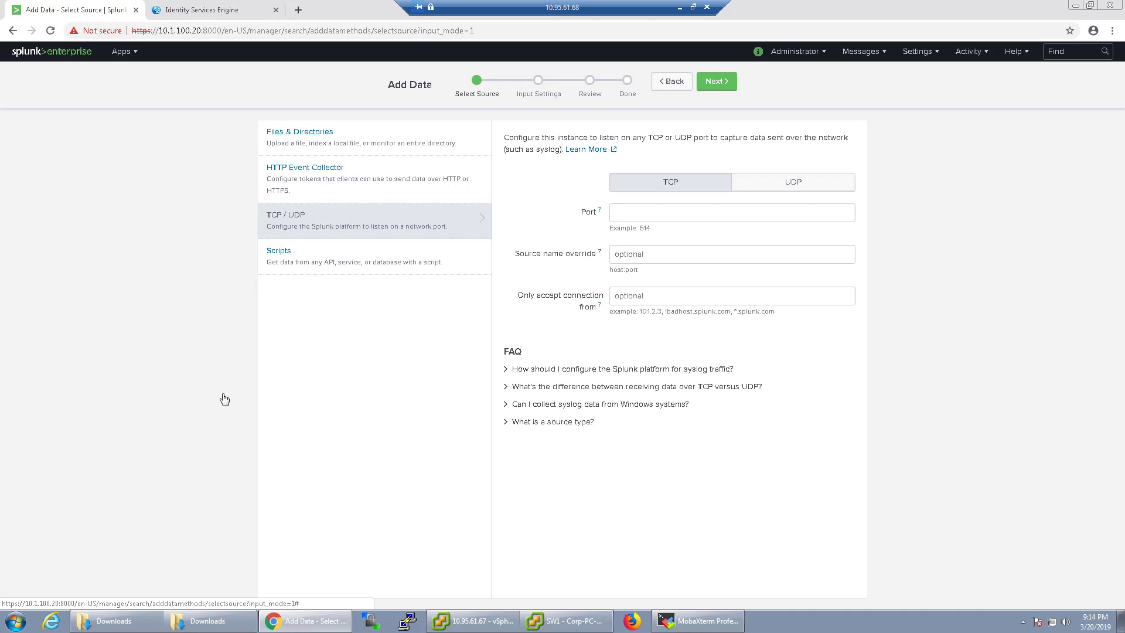
pyautogui.click(789, 183)
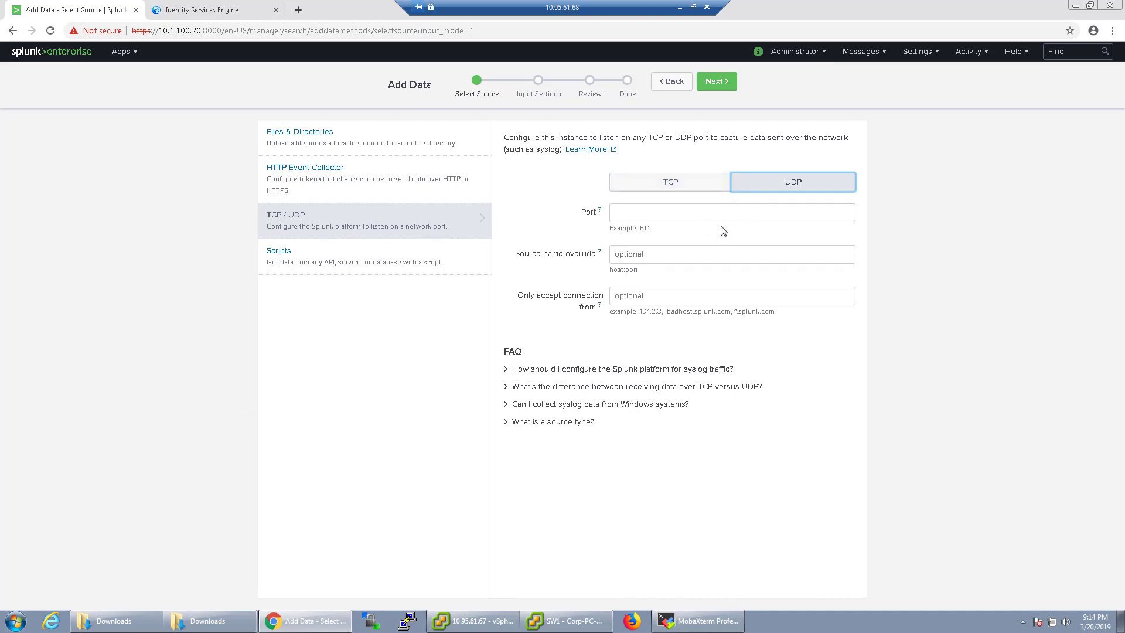
pyautogui.click(650, 218)
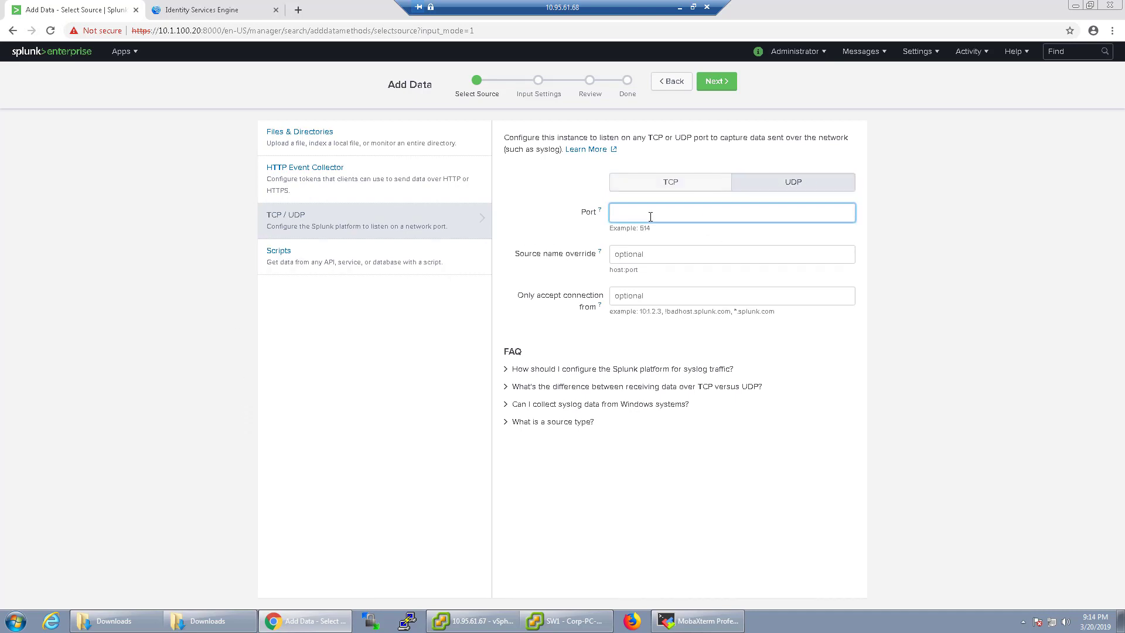
pyautogui.click(704, 303)
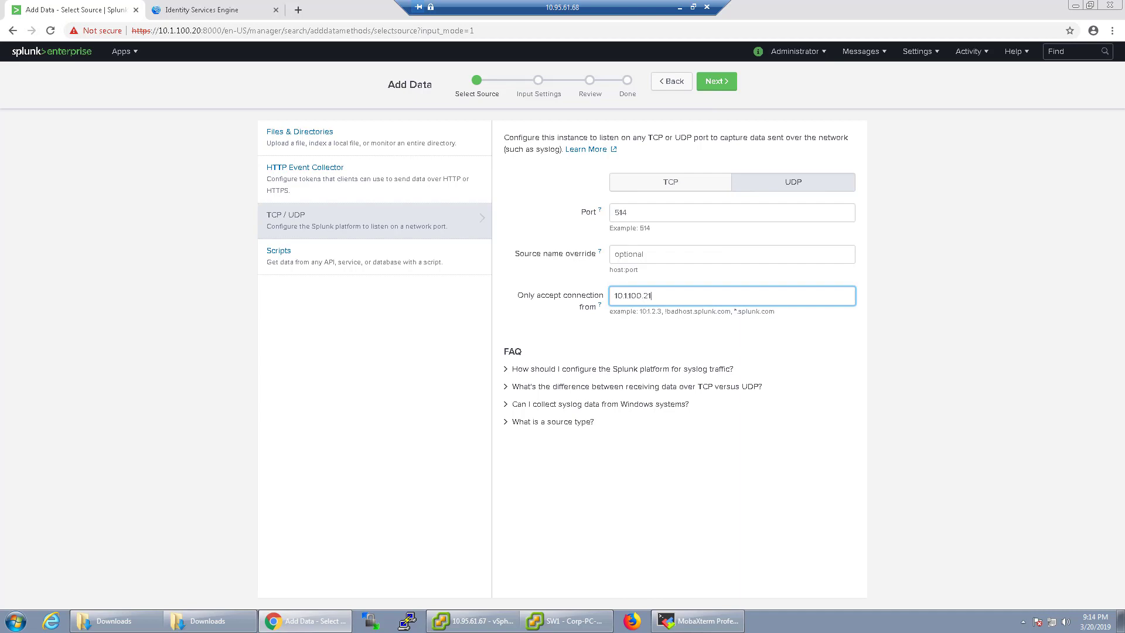
pyautogui.click(715, 82)
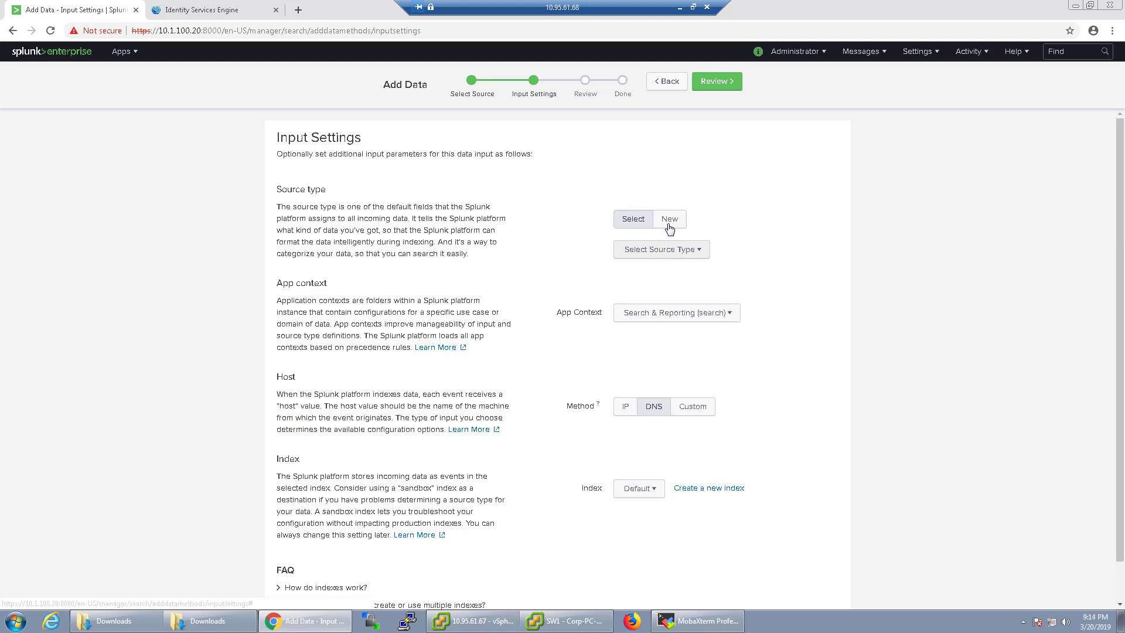
# - Create the UDP input with source type cisco:ise:syslog and IP host method, then go home
pyautogui.click(644, 250)
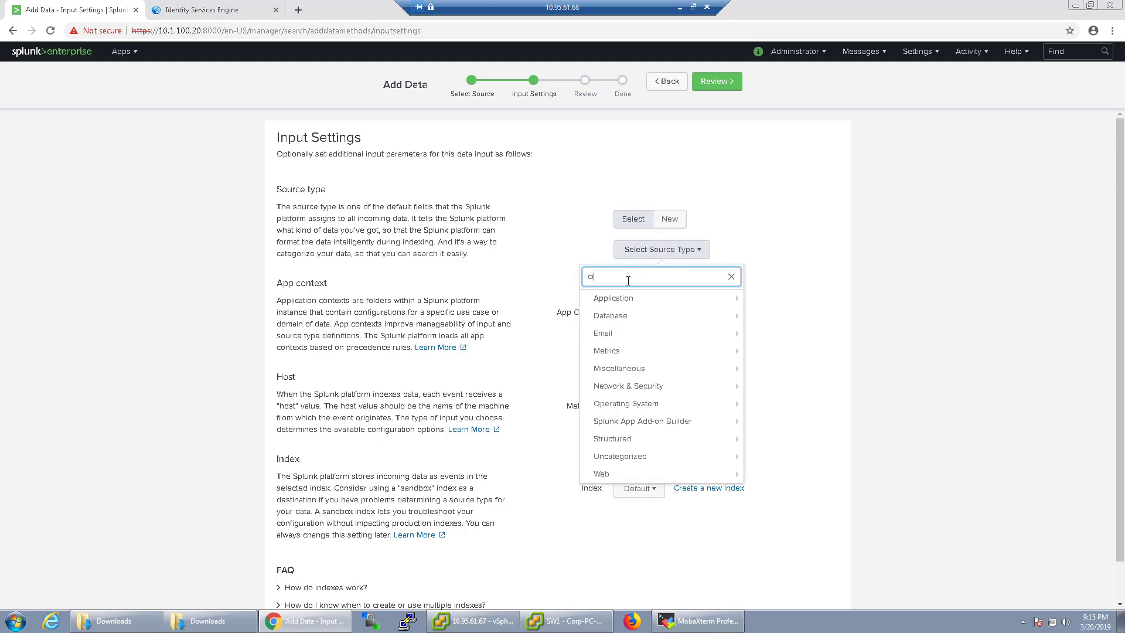
pyautogui.write('cisco:ise')
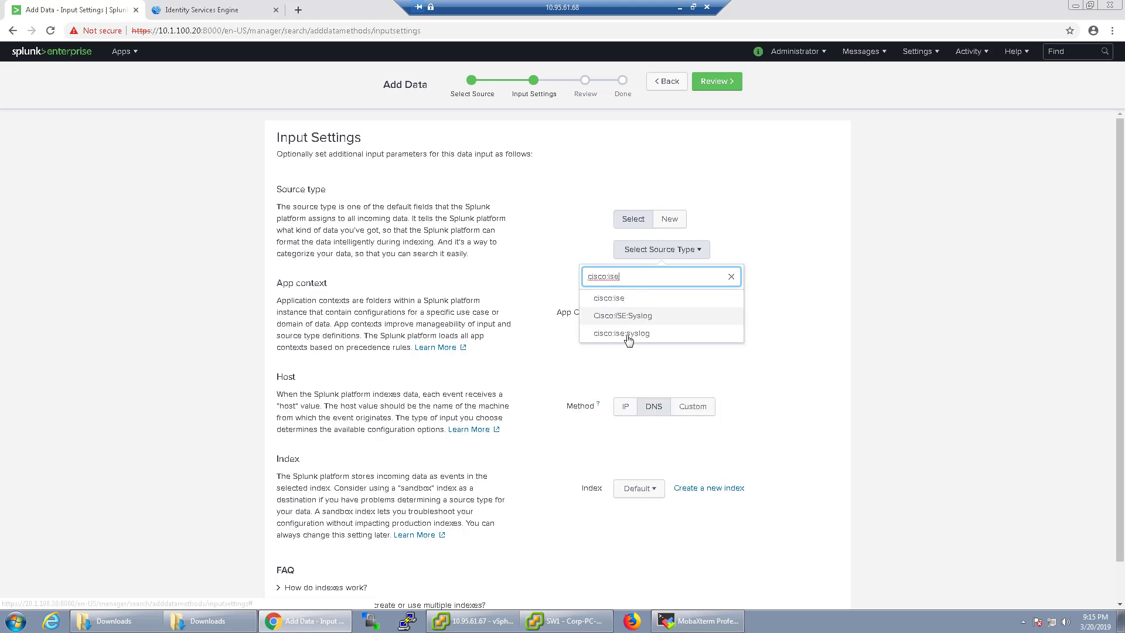
pyautogui.click(623, 334)
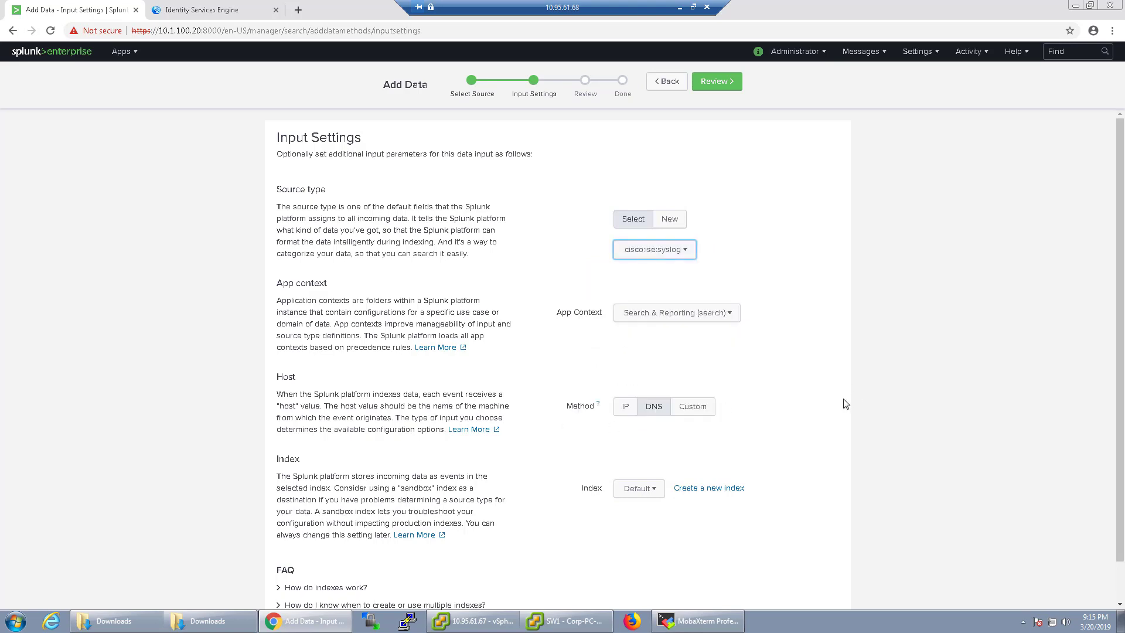
pyautogui.scroll(-1, 622, 424)
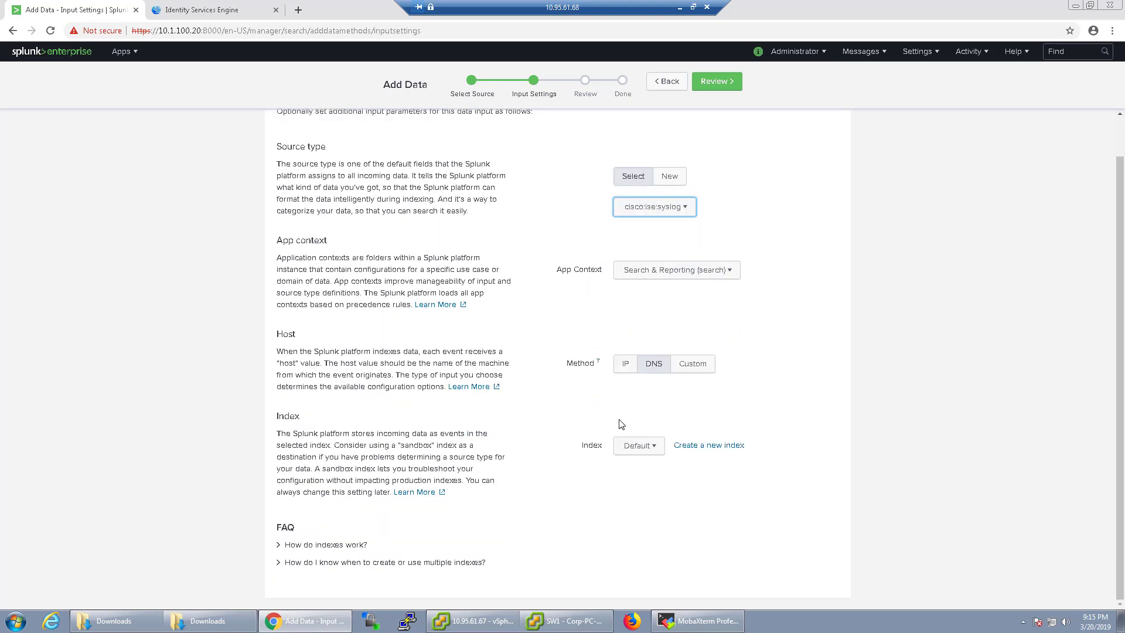
pyautogui.click(623, 365)
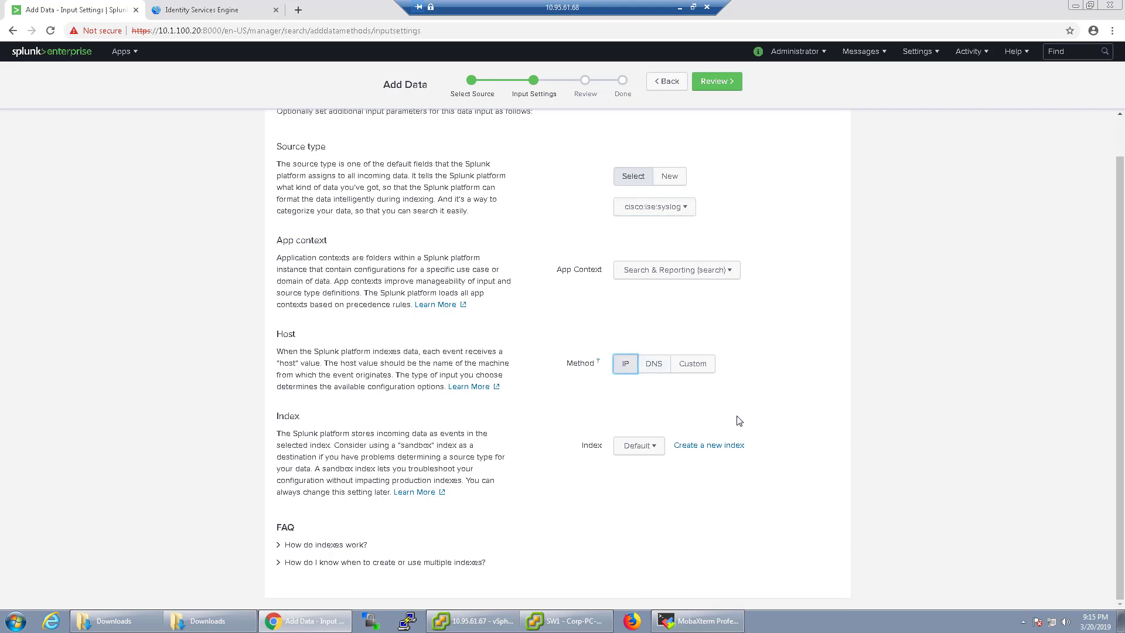
pyautogui.click(716, 81)
pyautogui.click(713, 82)
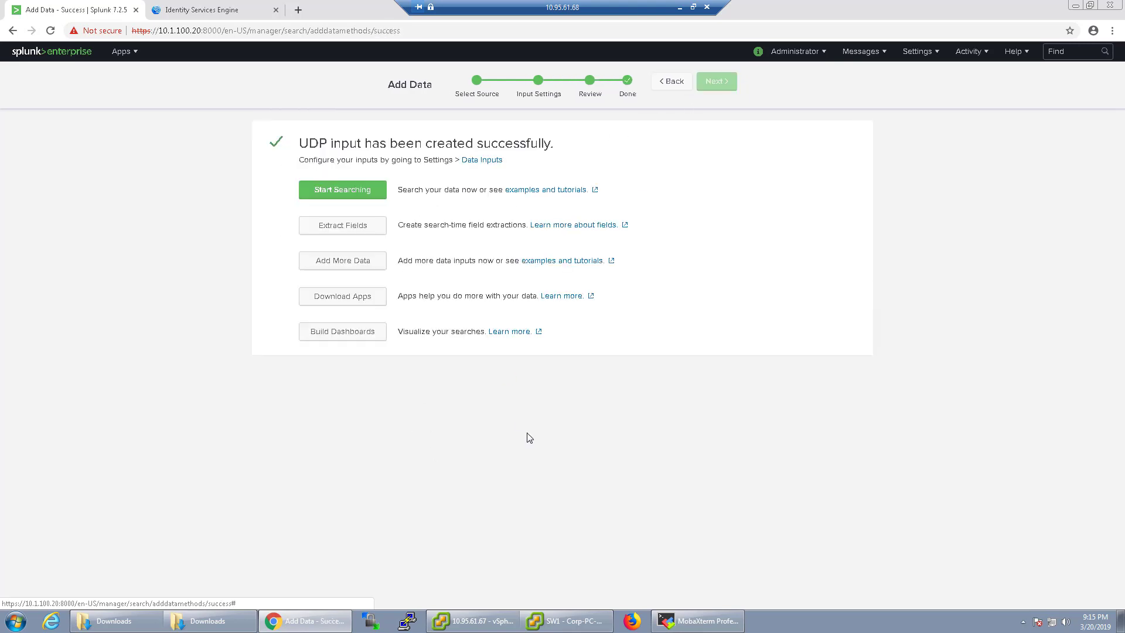
pyautogui.click(47, 50)
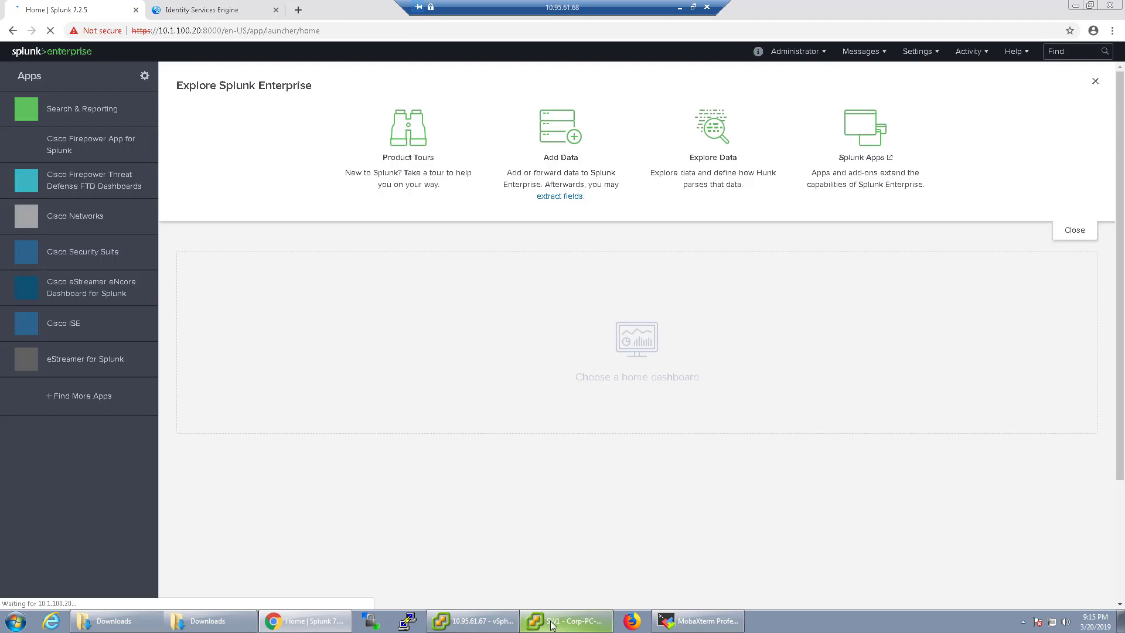
# - Log in to Corp-PC-Win7 via Send Ctrl+Alt+Del and the account password, then return to Splunk
pyautogui.click(527, 623)
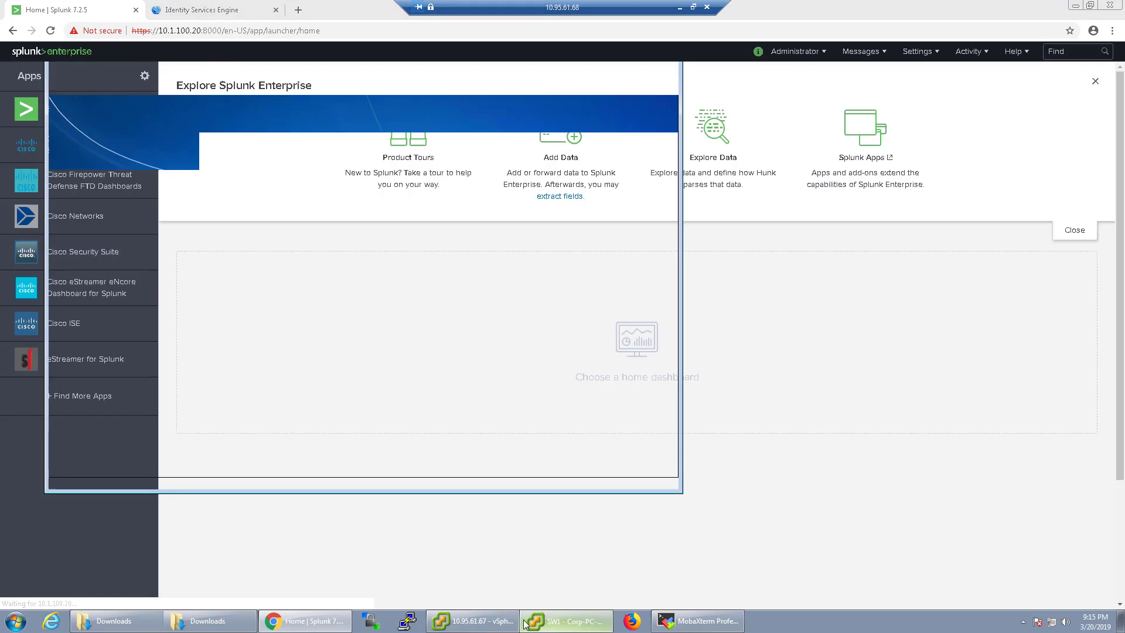
pyautogui.click(79, 68)
pyautogui.click(97, 68)
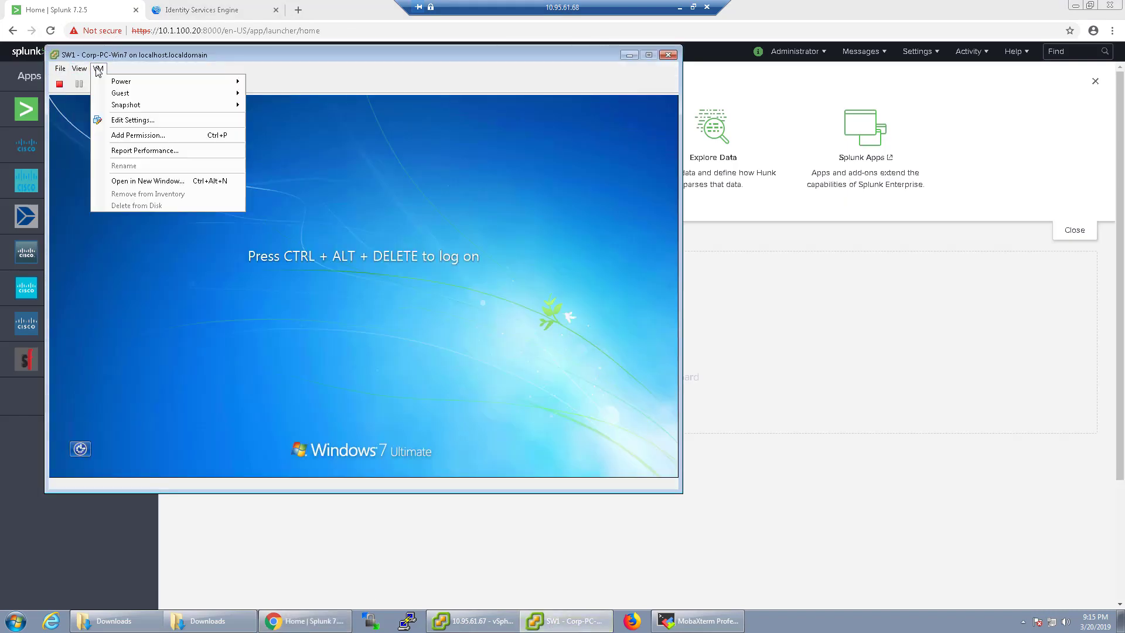
pyautogui.moveTo(128, 95)
pyautogui.click(275, 107)
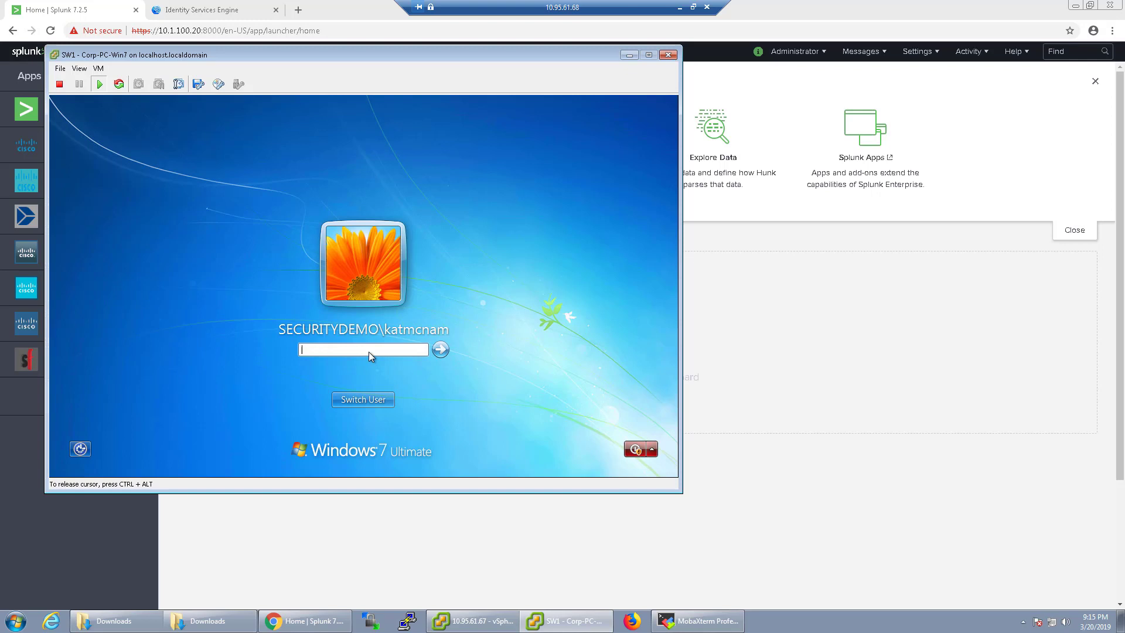
pyautogui.write('********')
pyautogui.press('Return')
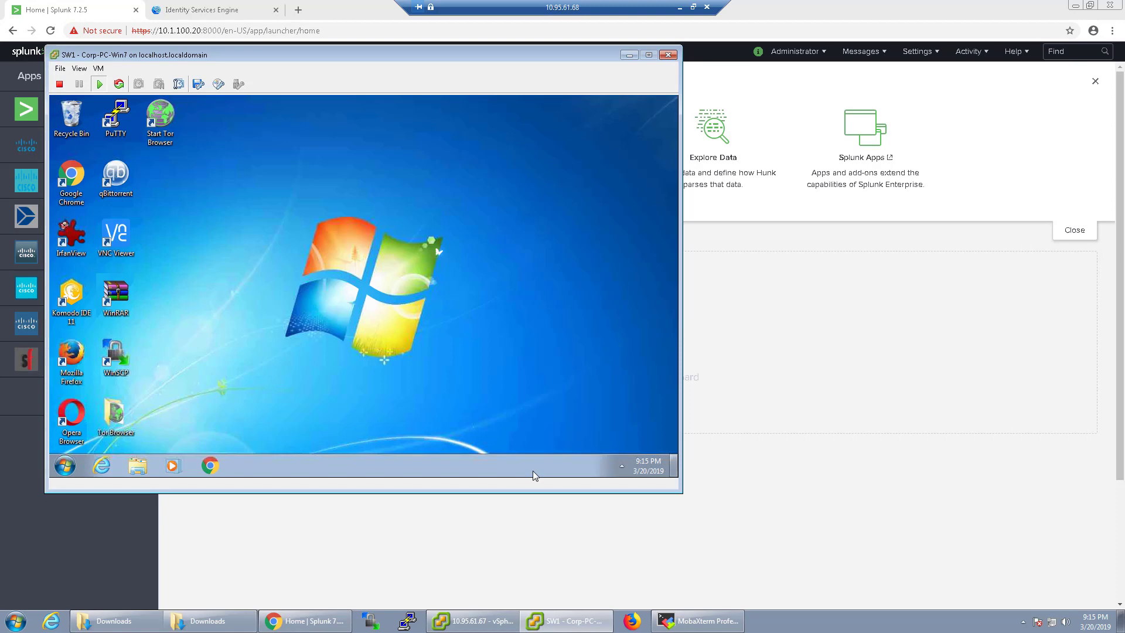
pyautogui.click(784, 363)
pyautogui.click(635, 167)
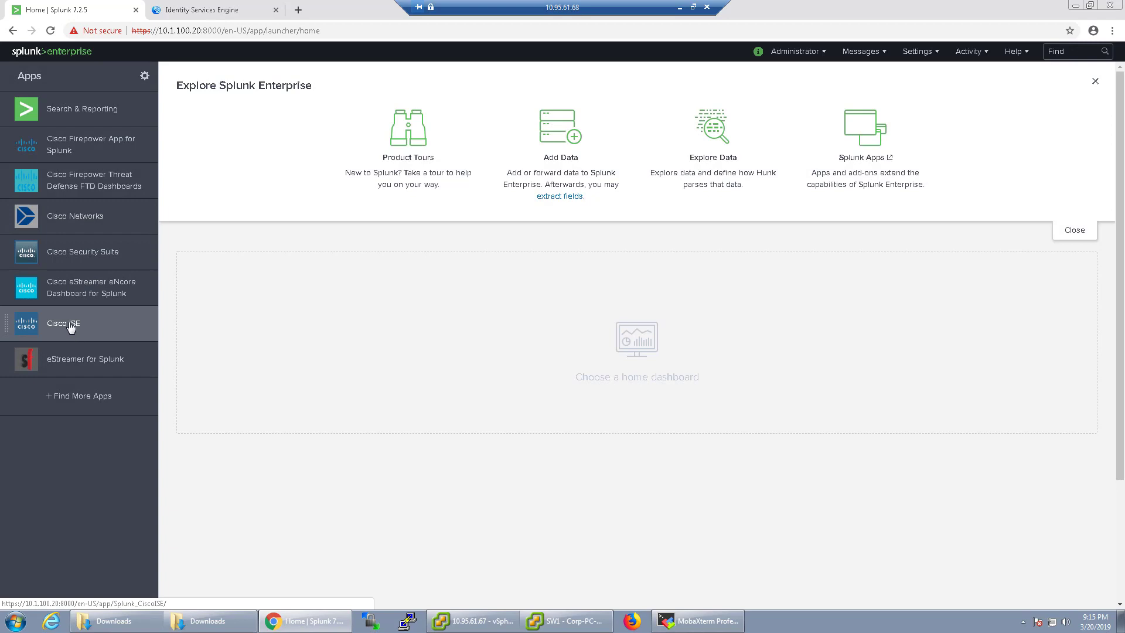
pyautogui.click(69, 326)
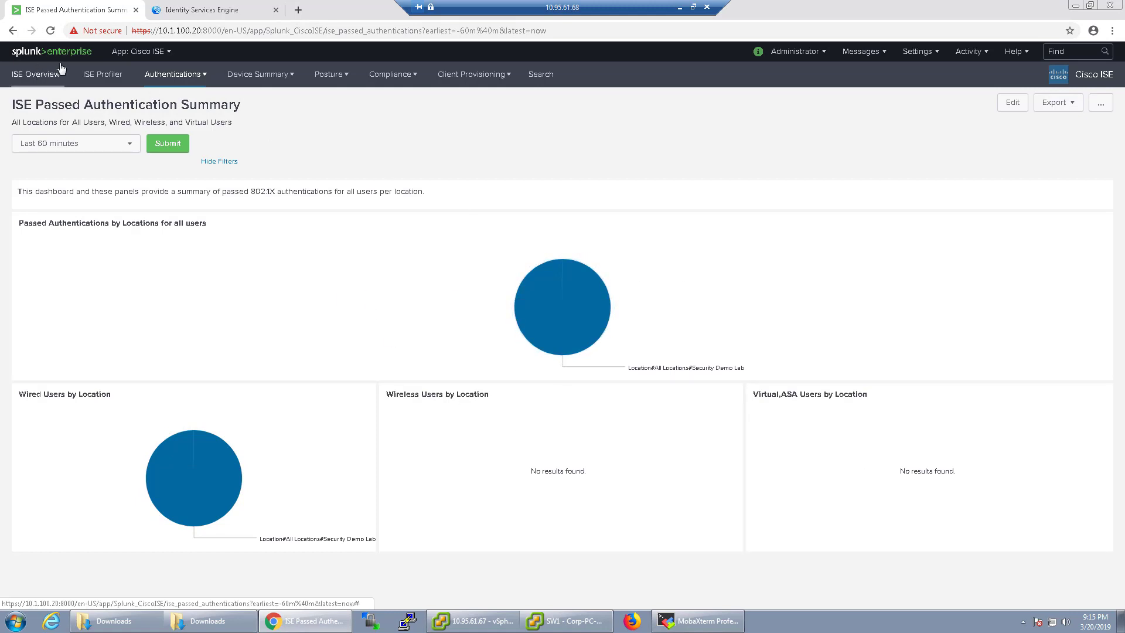
pyautogui.click(76, 53)
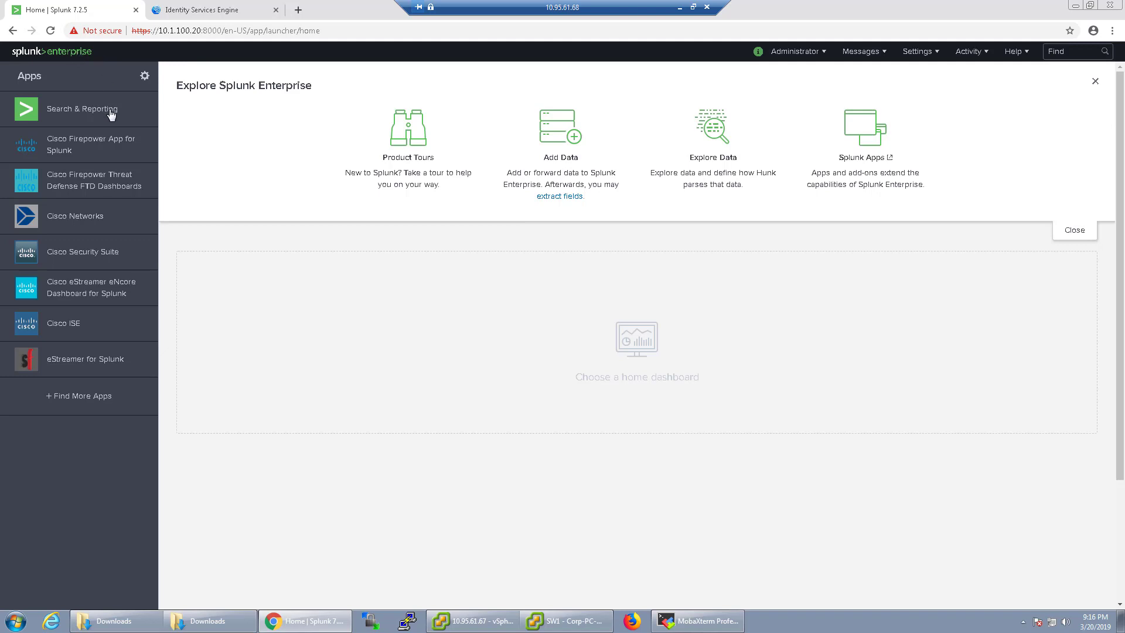
# - Open the Cisco ISE app's ISE Profiler dashboard with a real-time 30 second window
pyautogui.click(68, 324)
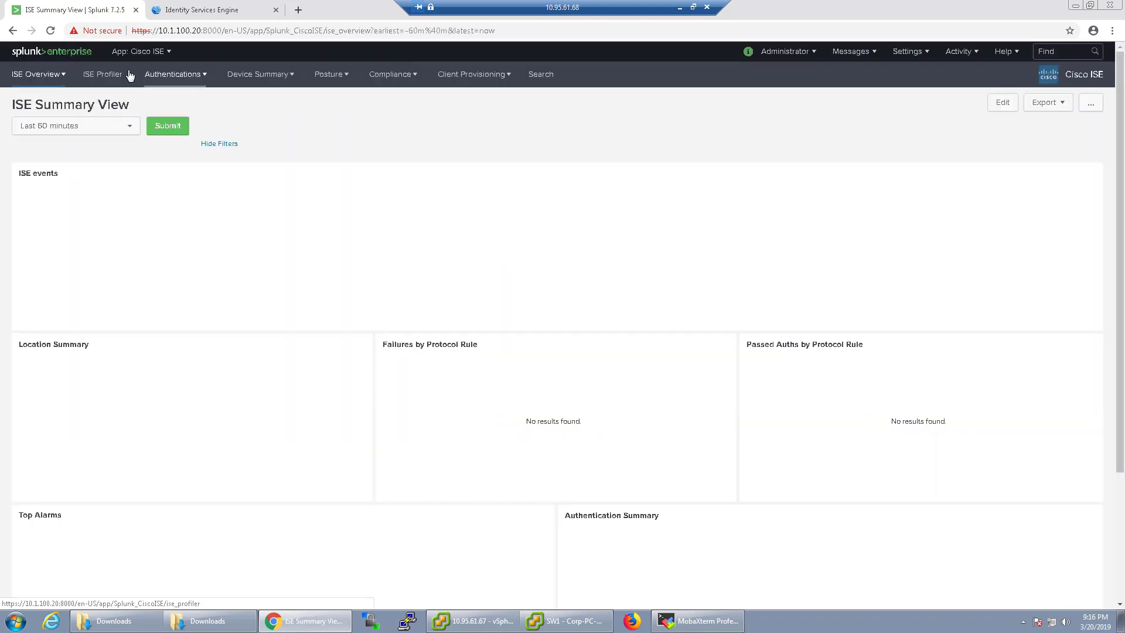
pyautogui.click(103, 74)
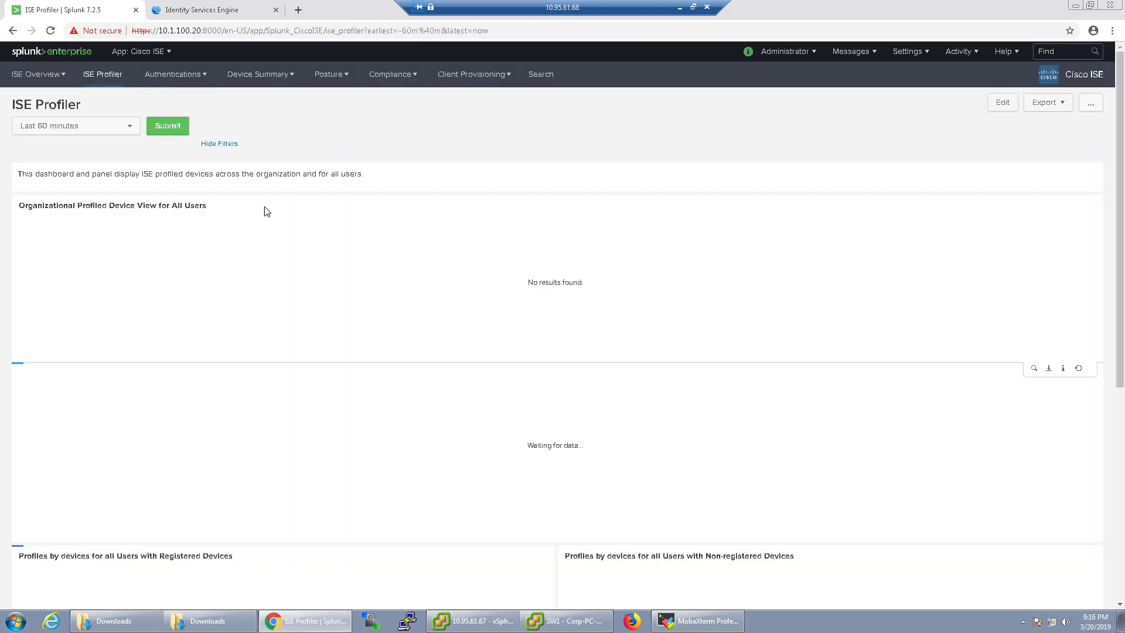
pyautogui.scroll(-5, 365, 540)
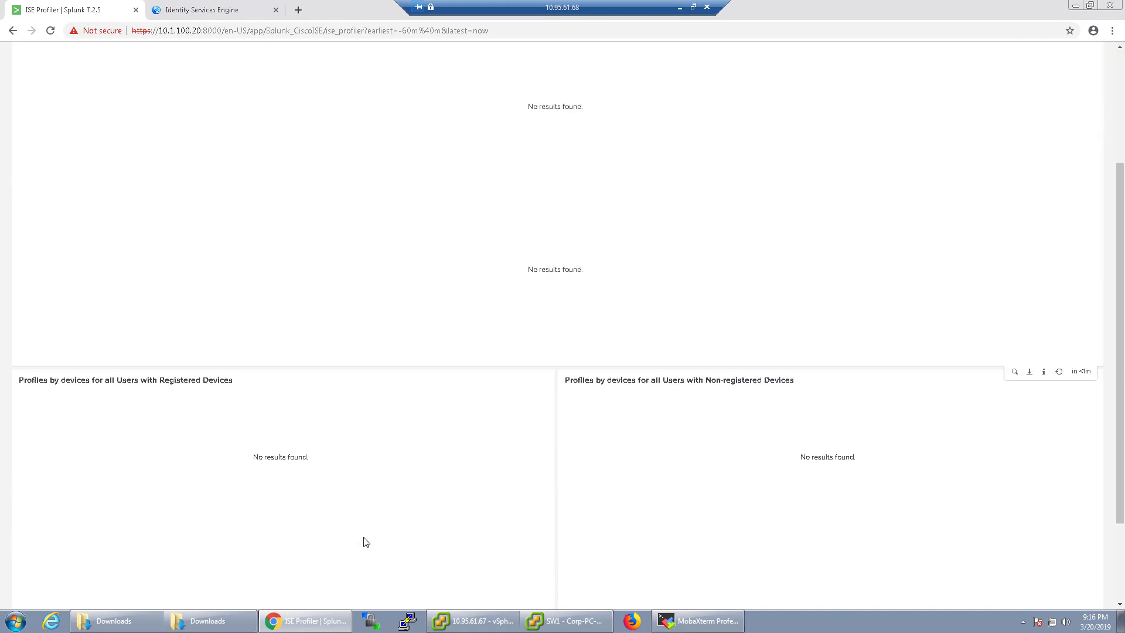
pyautogui.scroll(4, 377, 513)
pyautogui.scroll(1, 377, 513)
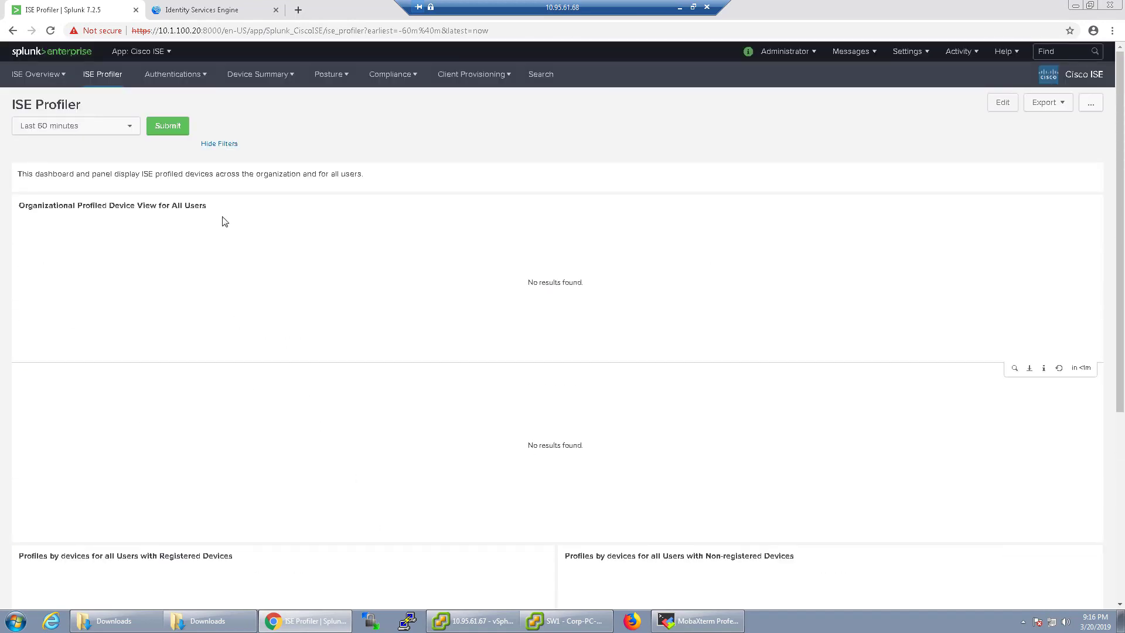
pyautogui.click(120, 128)
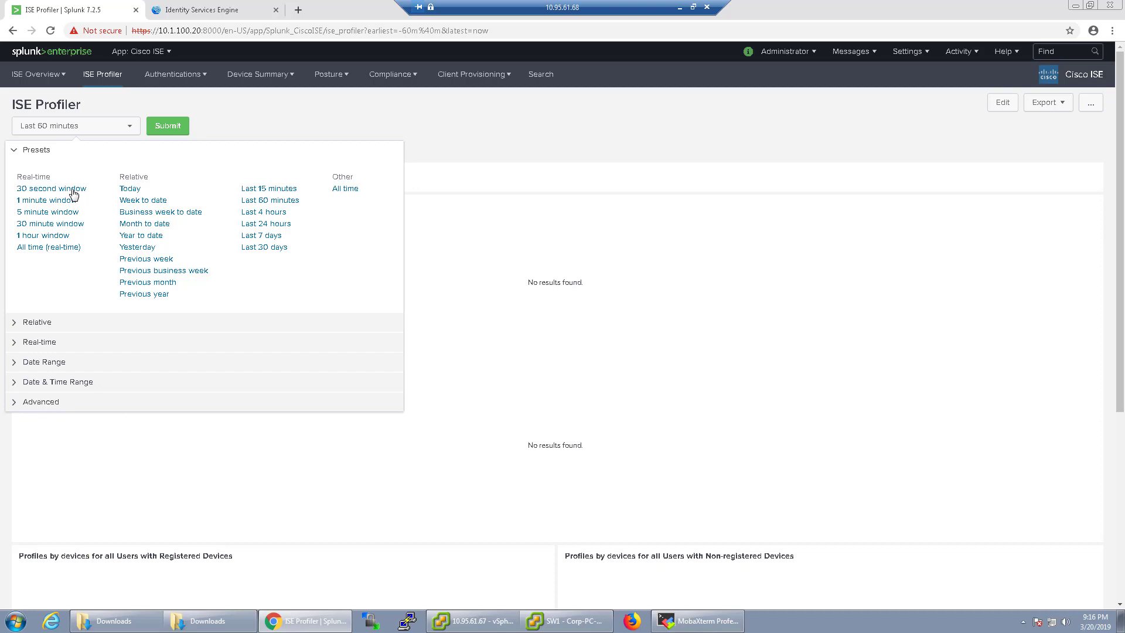
pyautogui.click(75, 190)
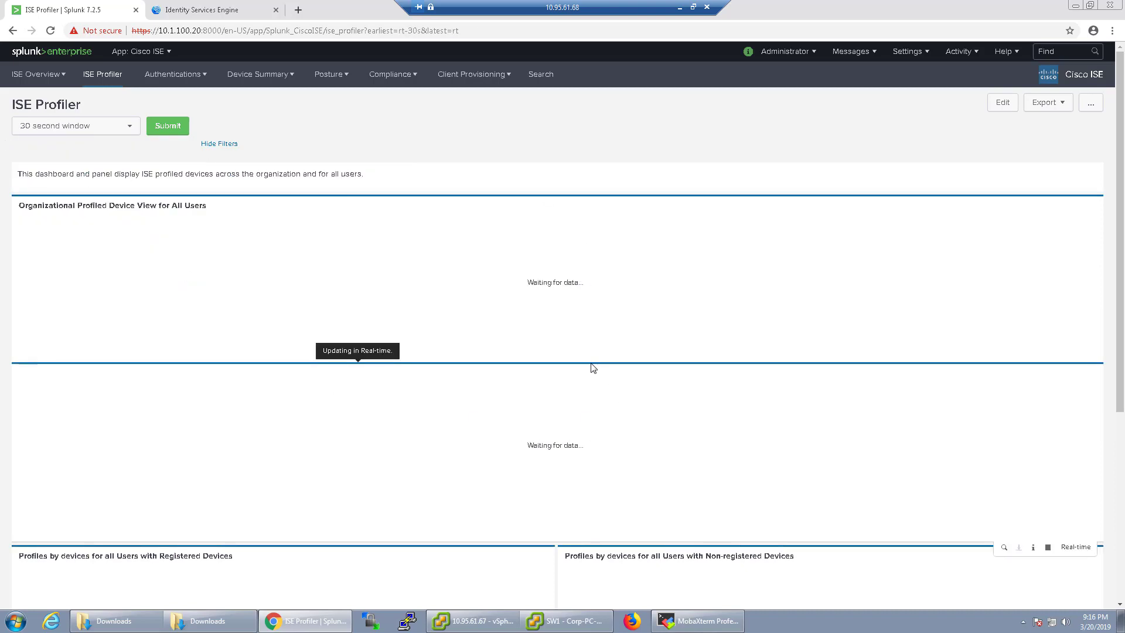
pyautogui.click(205, 78)
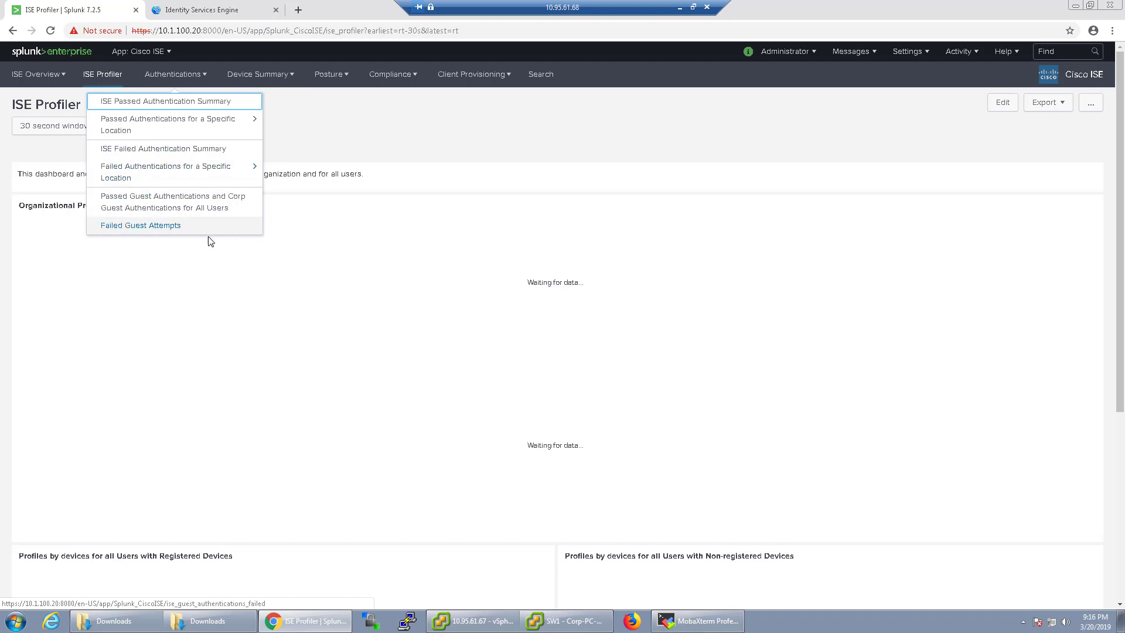
# - View Device Summary - All Locations, browse Posture, Compliance, Client Provisioning menus, then open ISE System Health
pyautogui.click(269, 79)
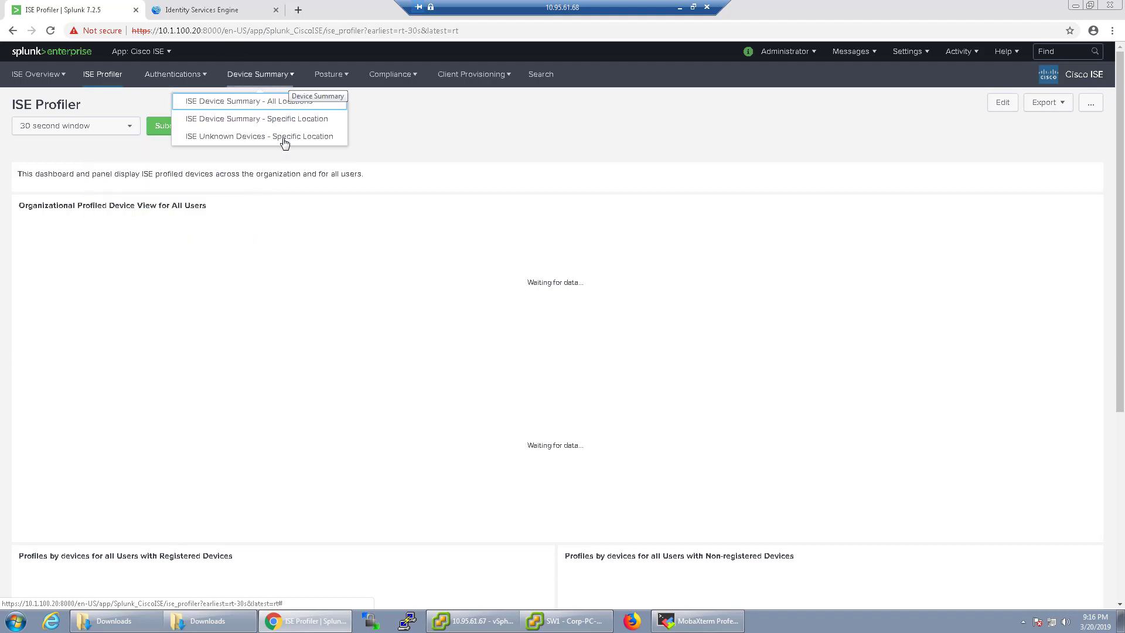
pyautogui.click(284, 103)
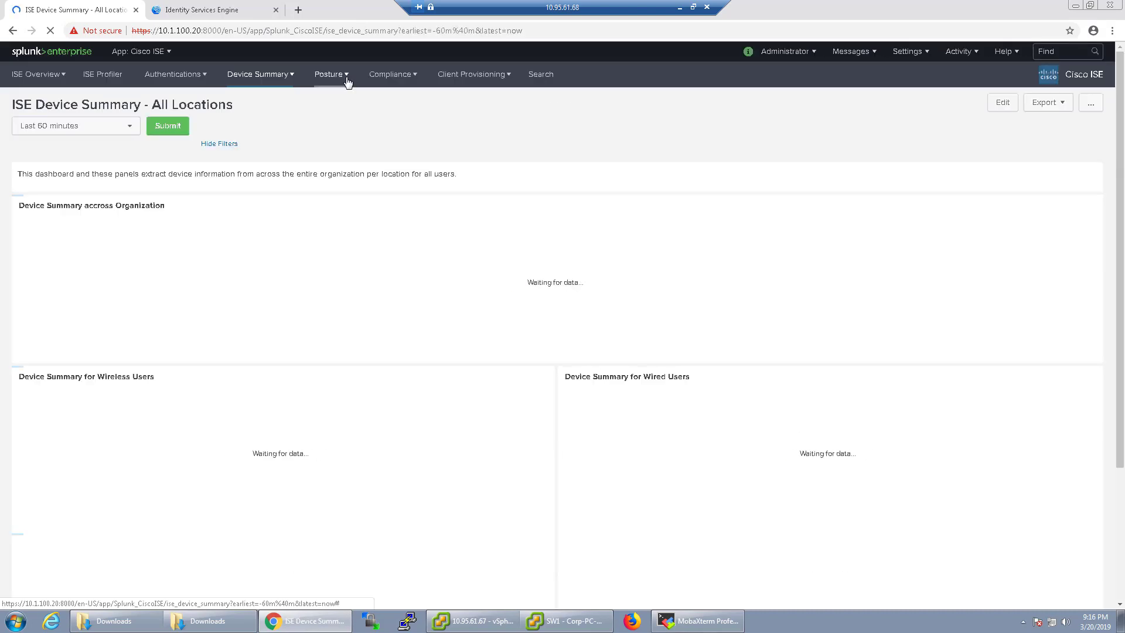
pyautogui.click(347, 80)
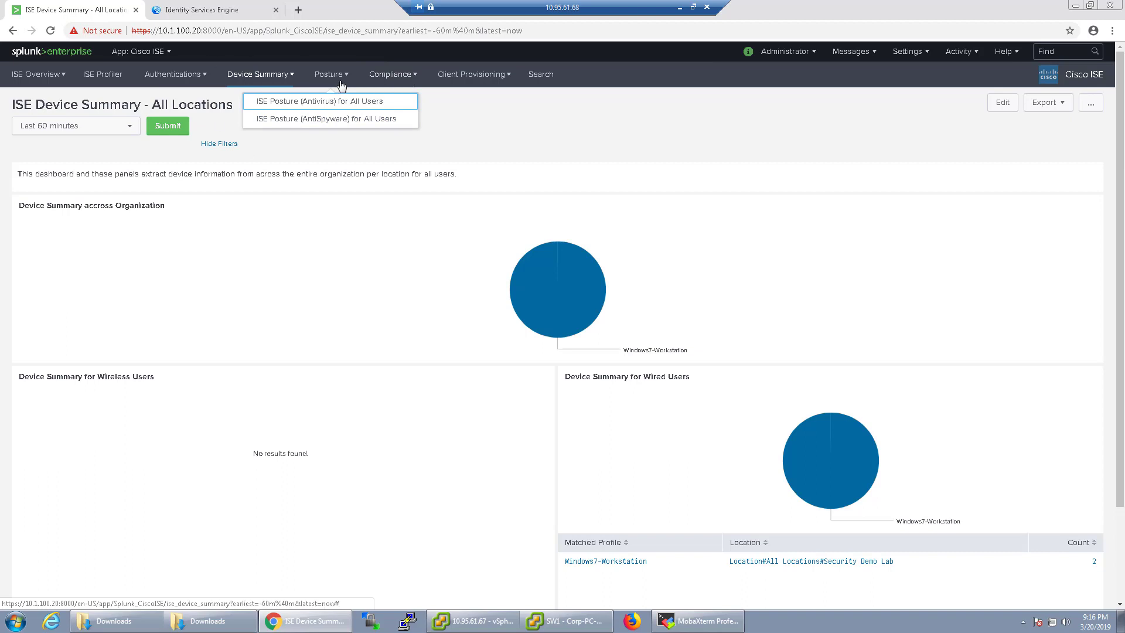
pyautogui.click(404, 75)
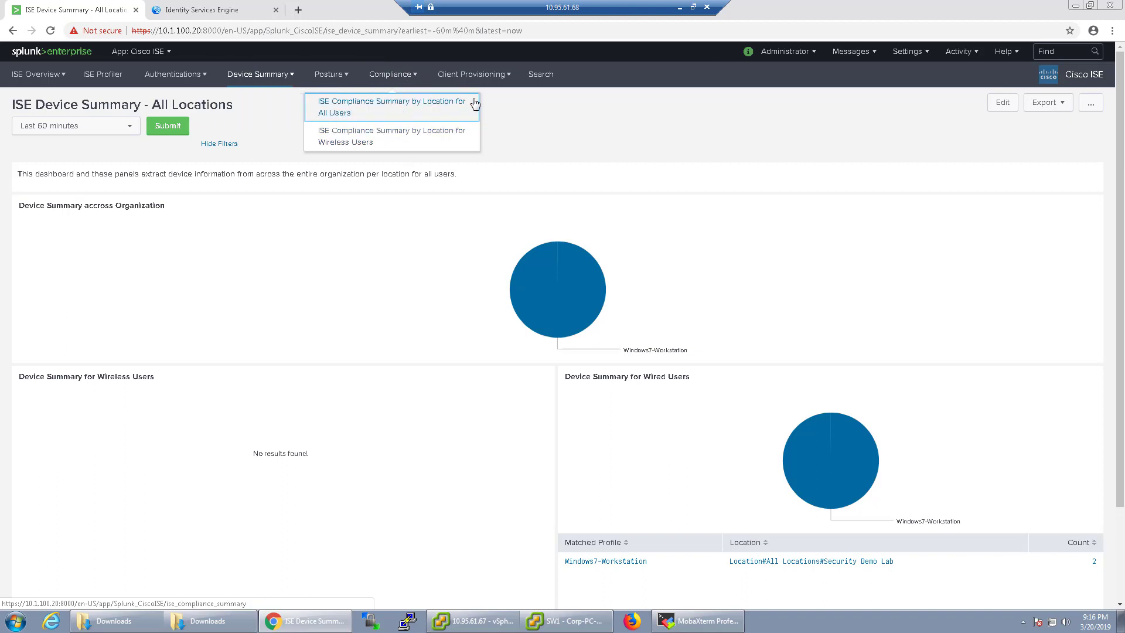
pyautogui.click(511, 75)
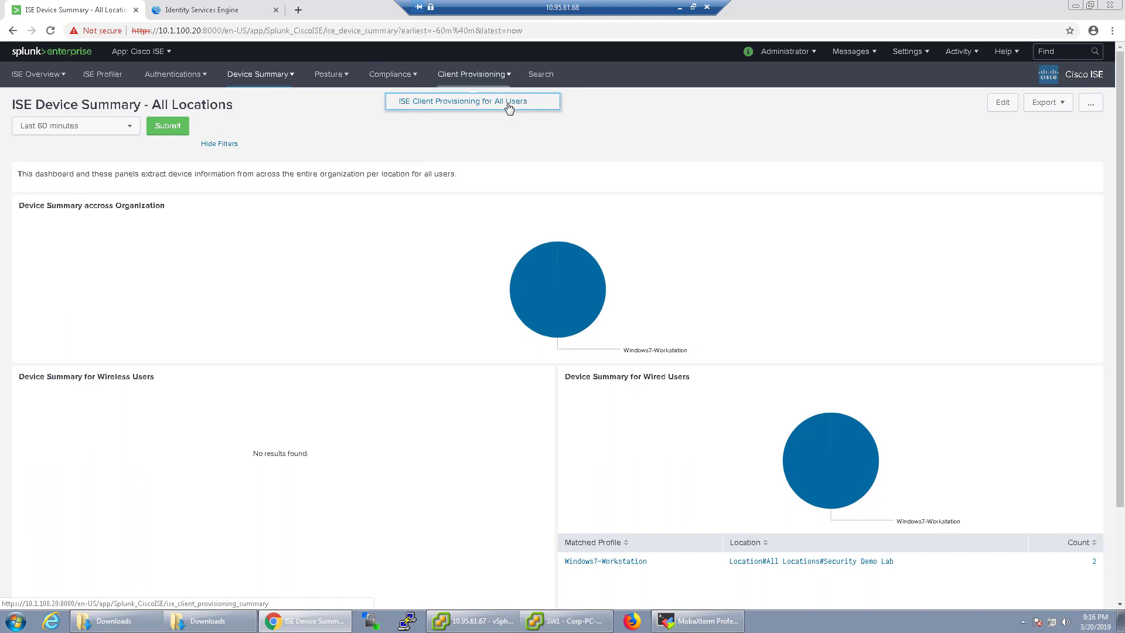
pyautogui.click(41, 75)
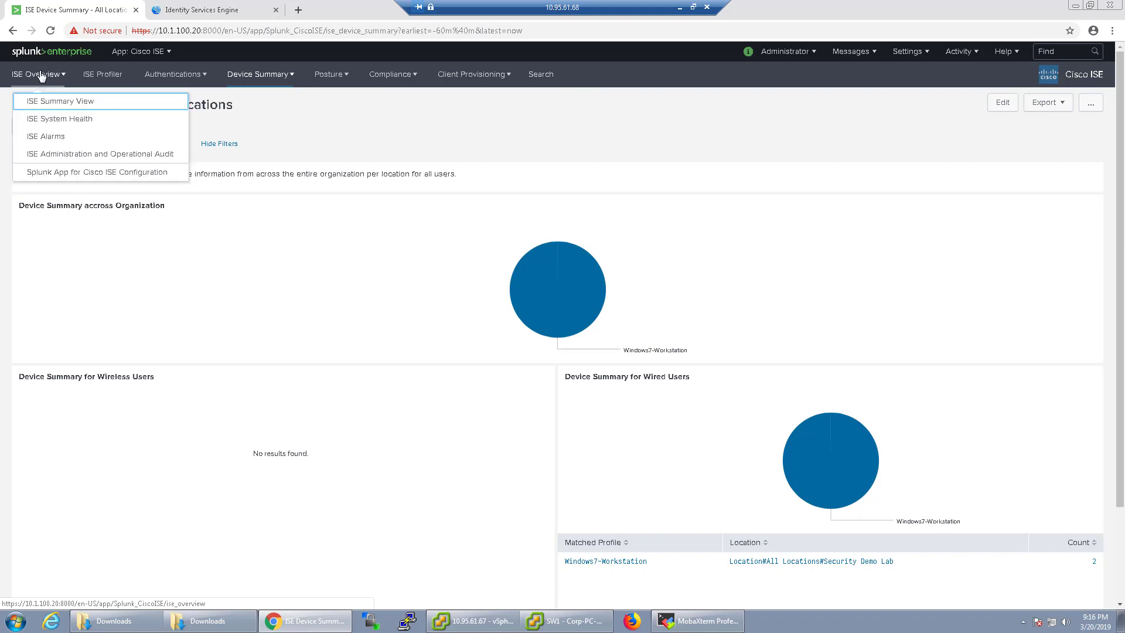
pyautogui.click(62, 120)
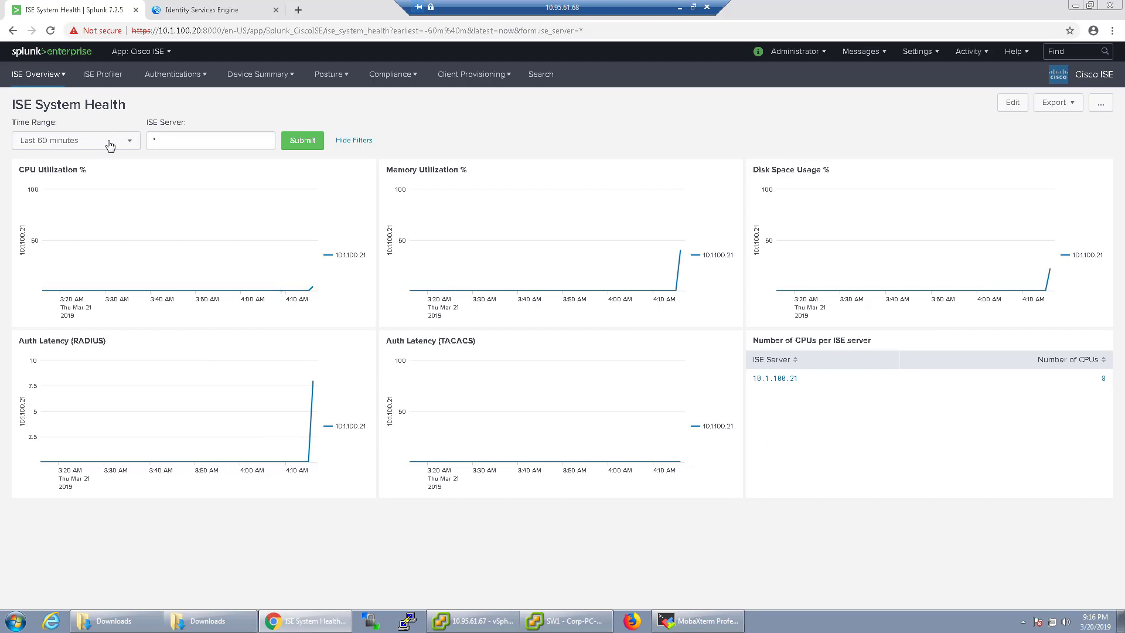
# - Check ISE Alarms, then view ISE Administration and Operational Audit with TLS events from 10.1.100.21
pyautogui.click(53, 78)
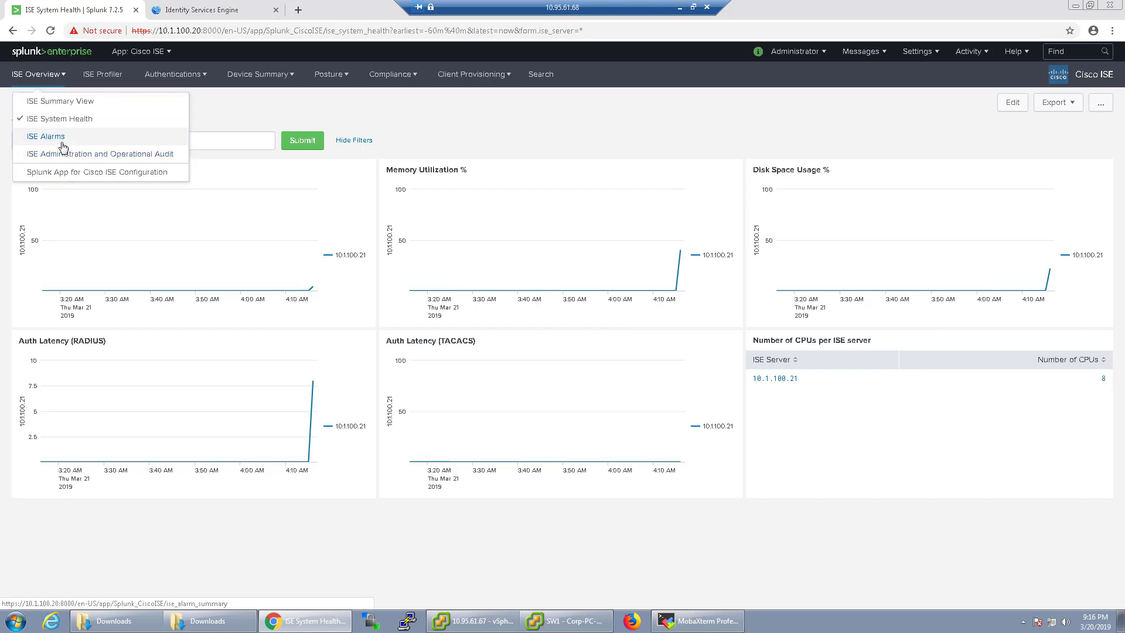
pyautogui.click(59, 137)
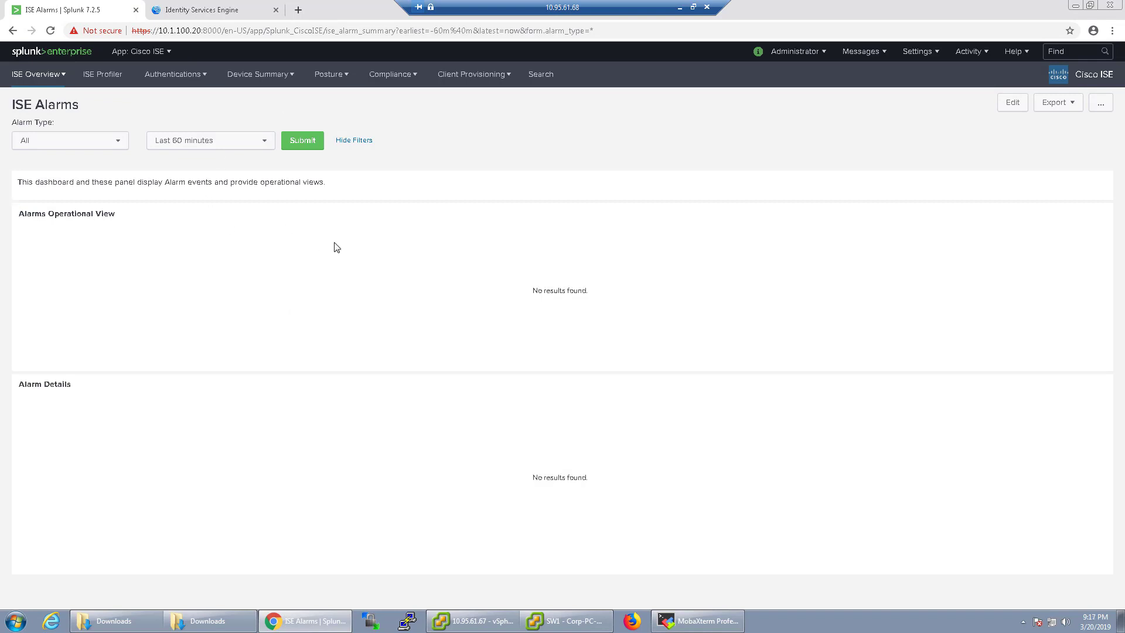
pyautogui.click(66, 78)
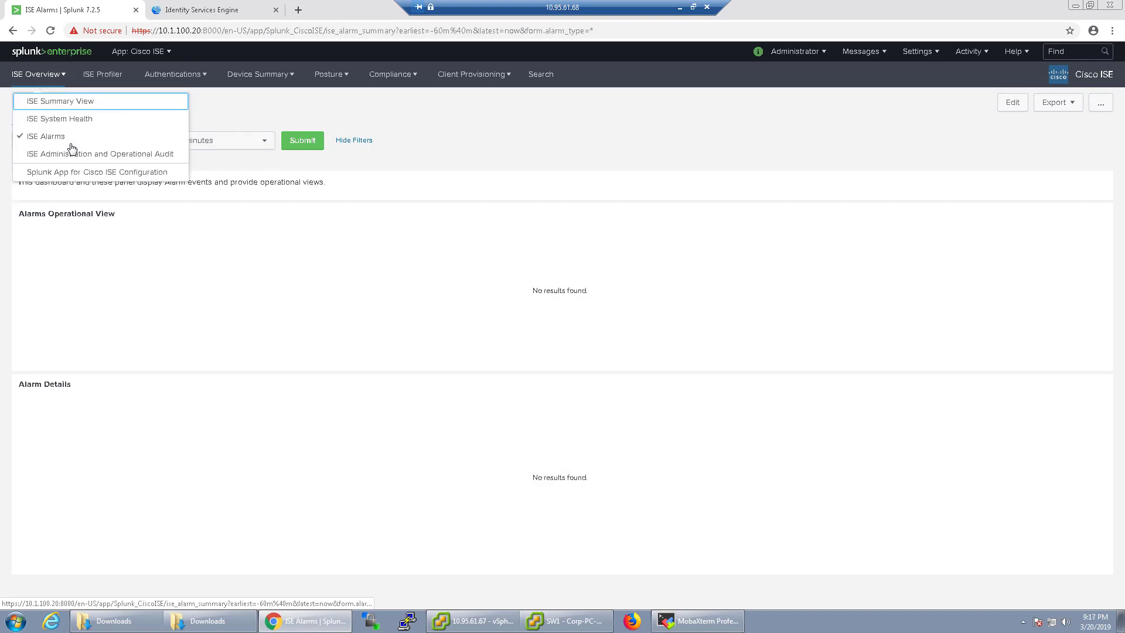
pyautogui.click(69, 155)
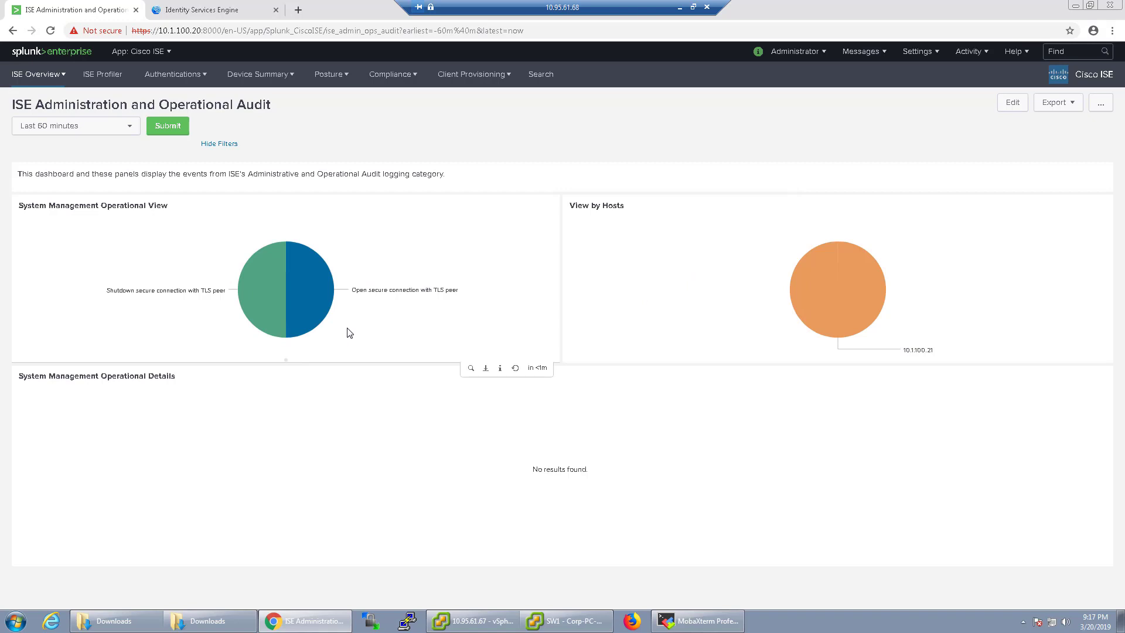
# - Go to the Splunk home page and filter the Choose Default Dashboard list by 'ISE'
pyautogui.click(23, 54)
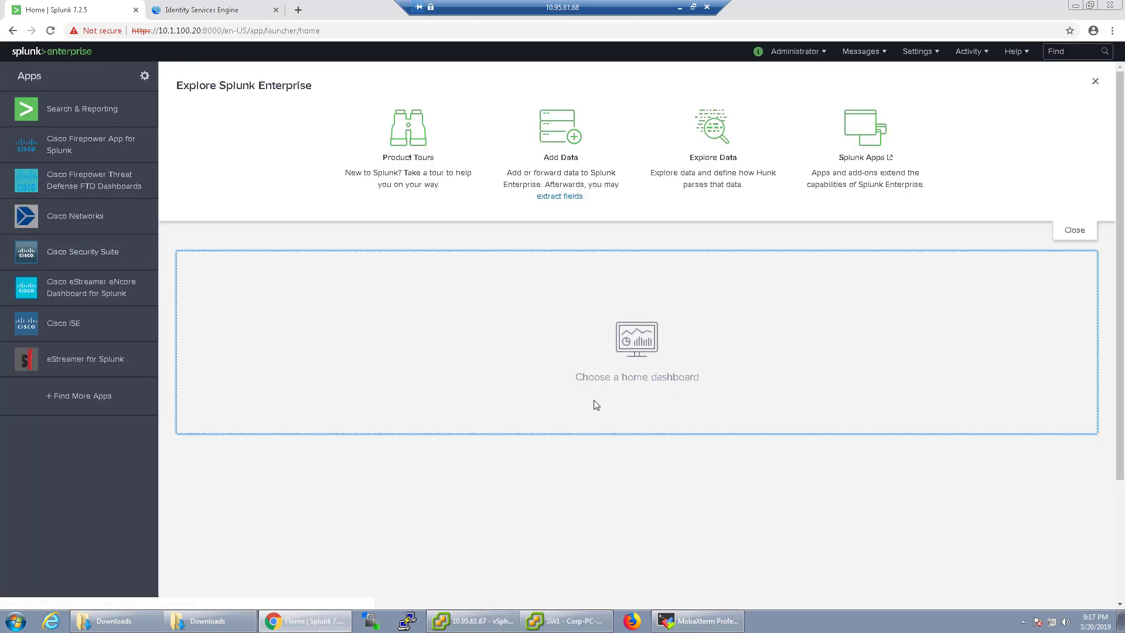
pyautogui.click(595, 403)
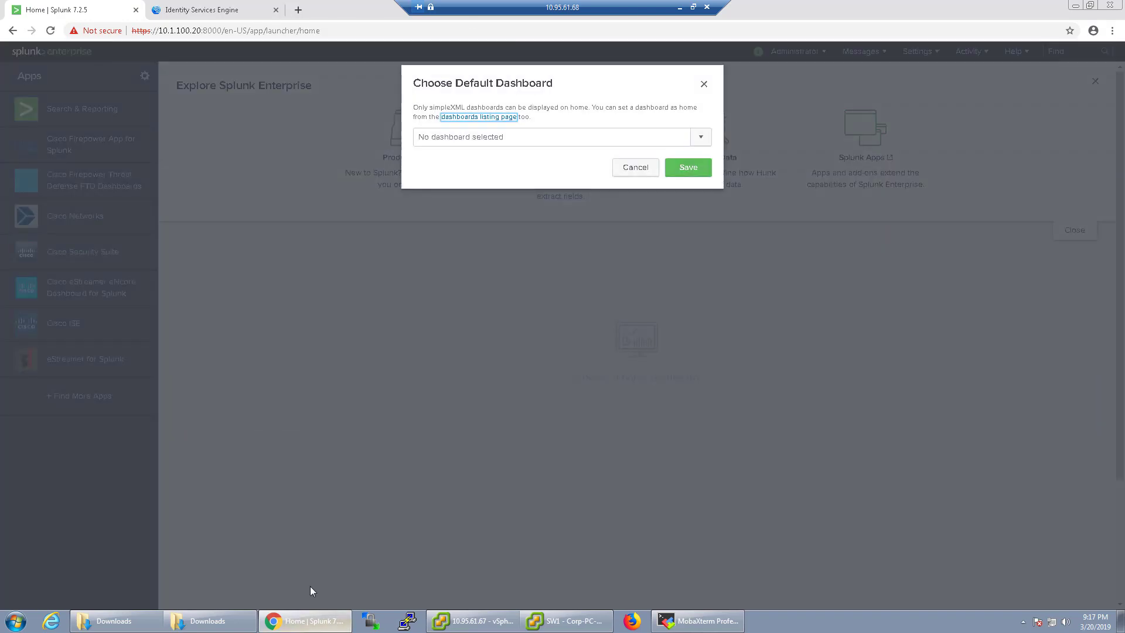
pyautogui.click(613, 136)
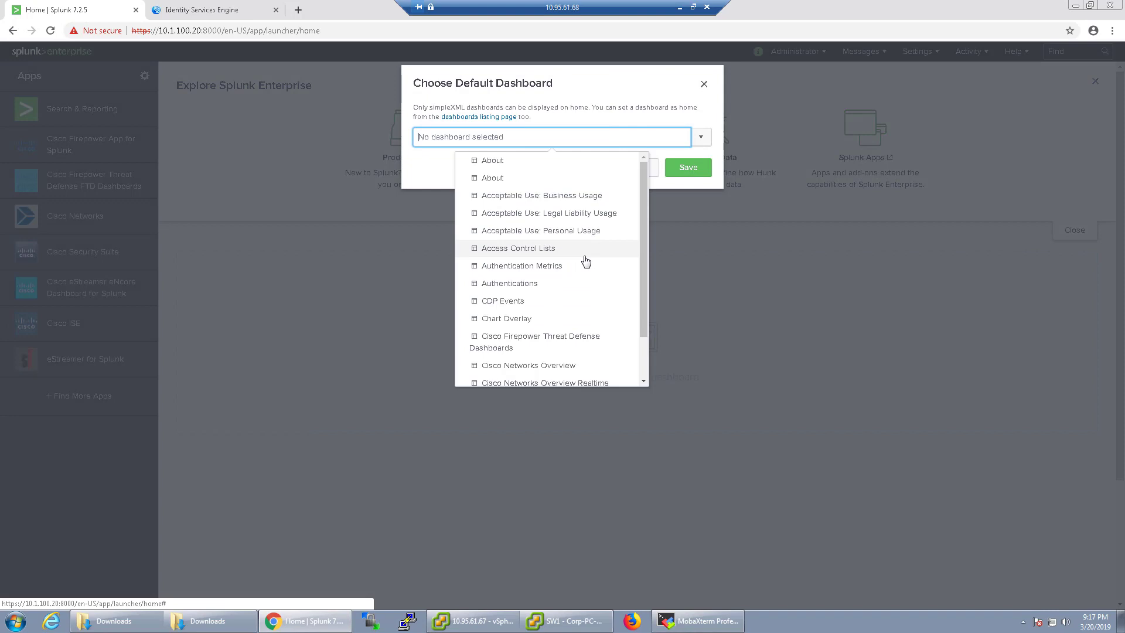
pyautogui.scroll(-1, 584, 261)
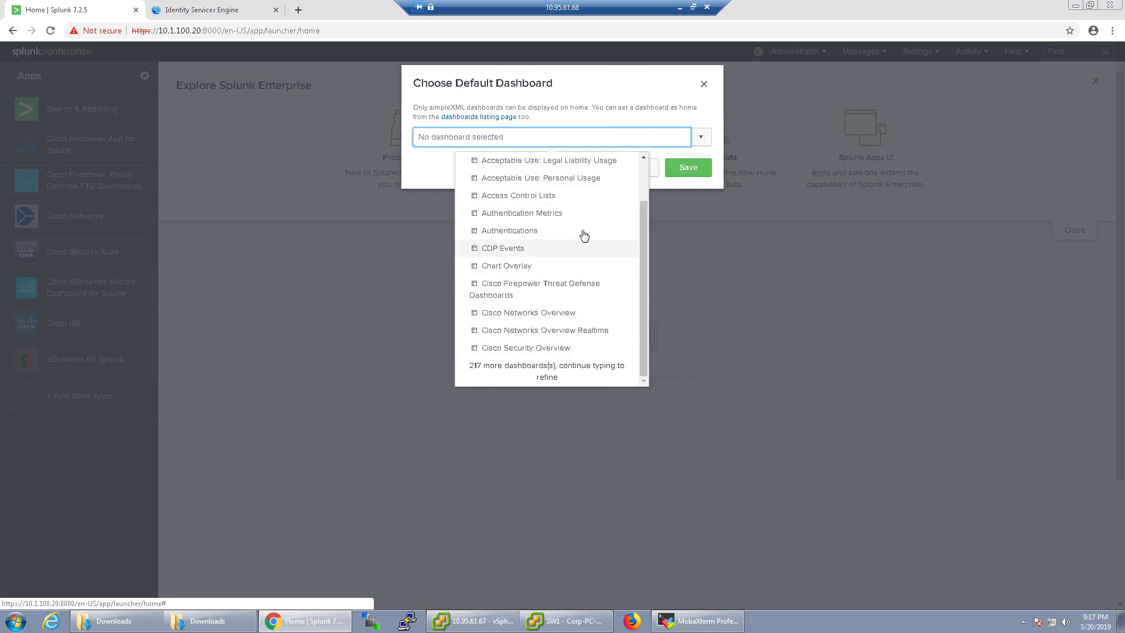
pyautogui.click(472, 136)
pyautogui.write('ISE')
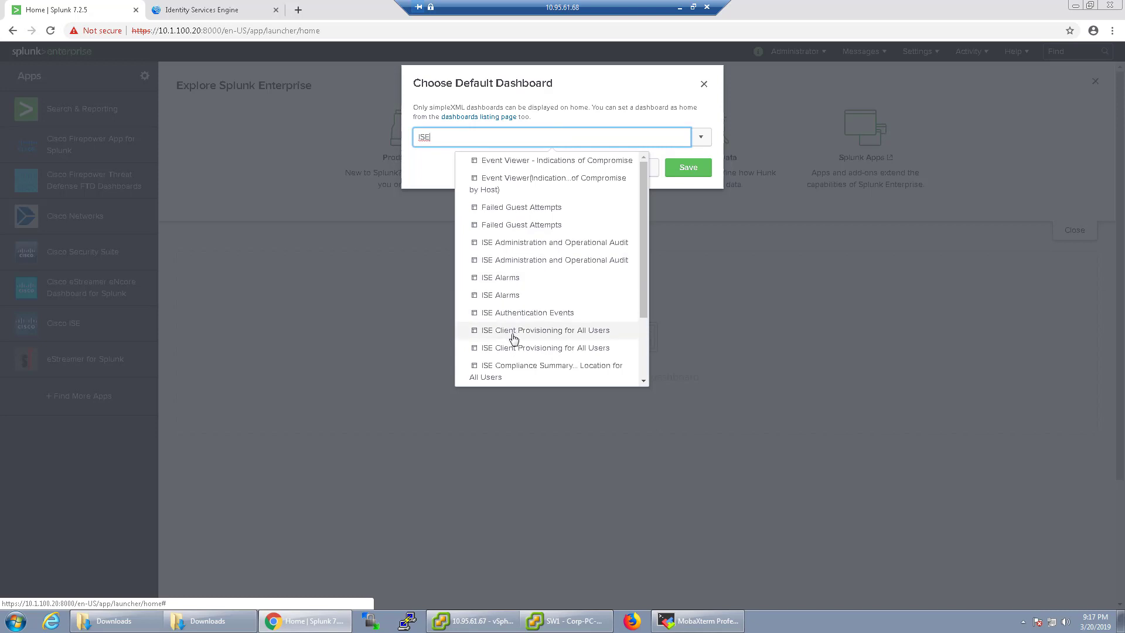
pyautogui.scroll(-2, 518, 337)
pyautogui.scroll(5, 519, 339)
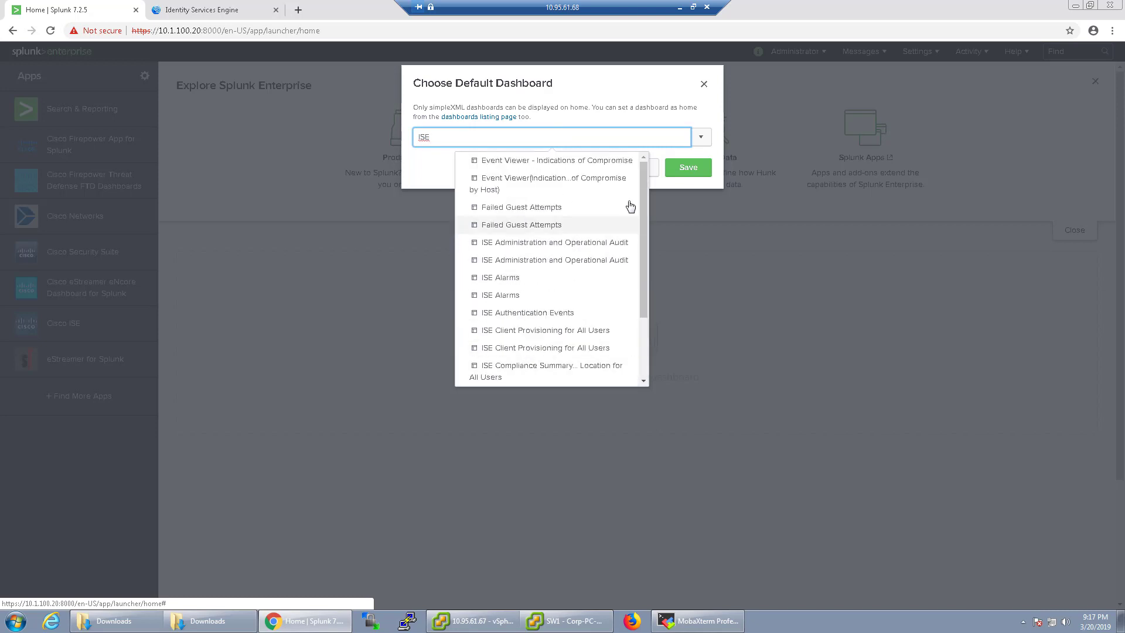
pyautogui.click(704, 86)
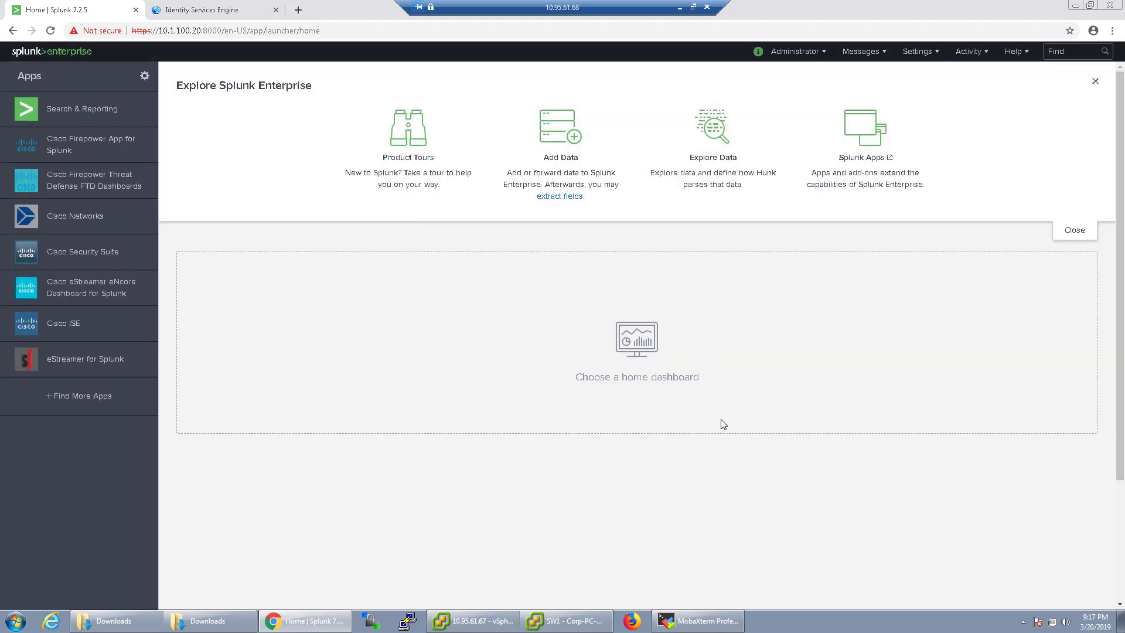